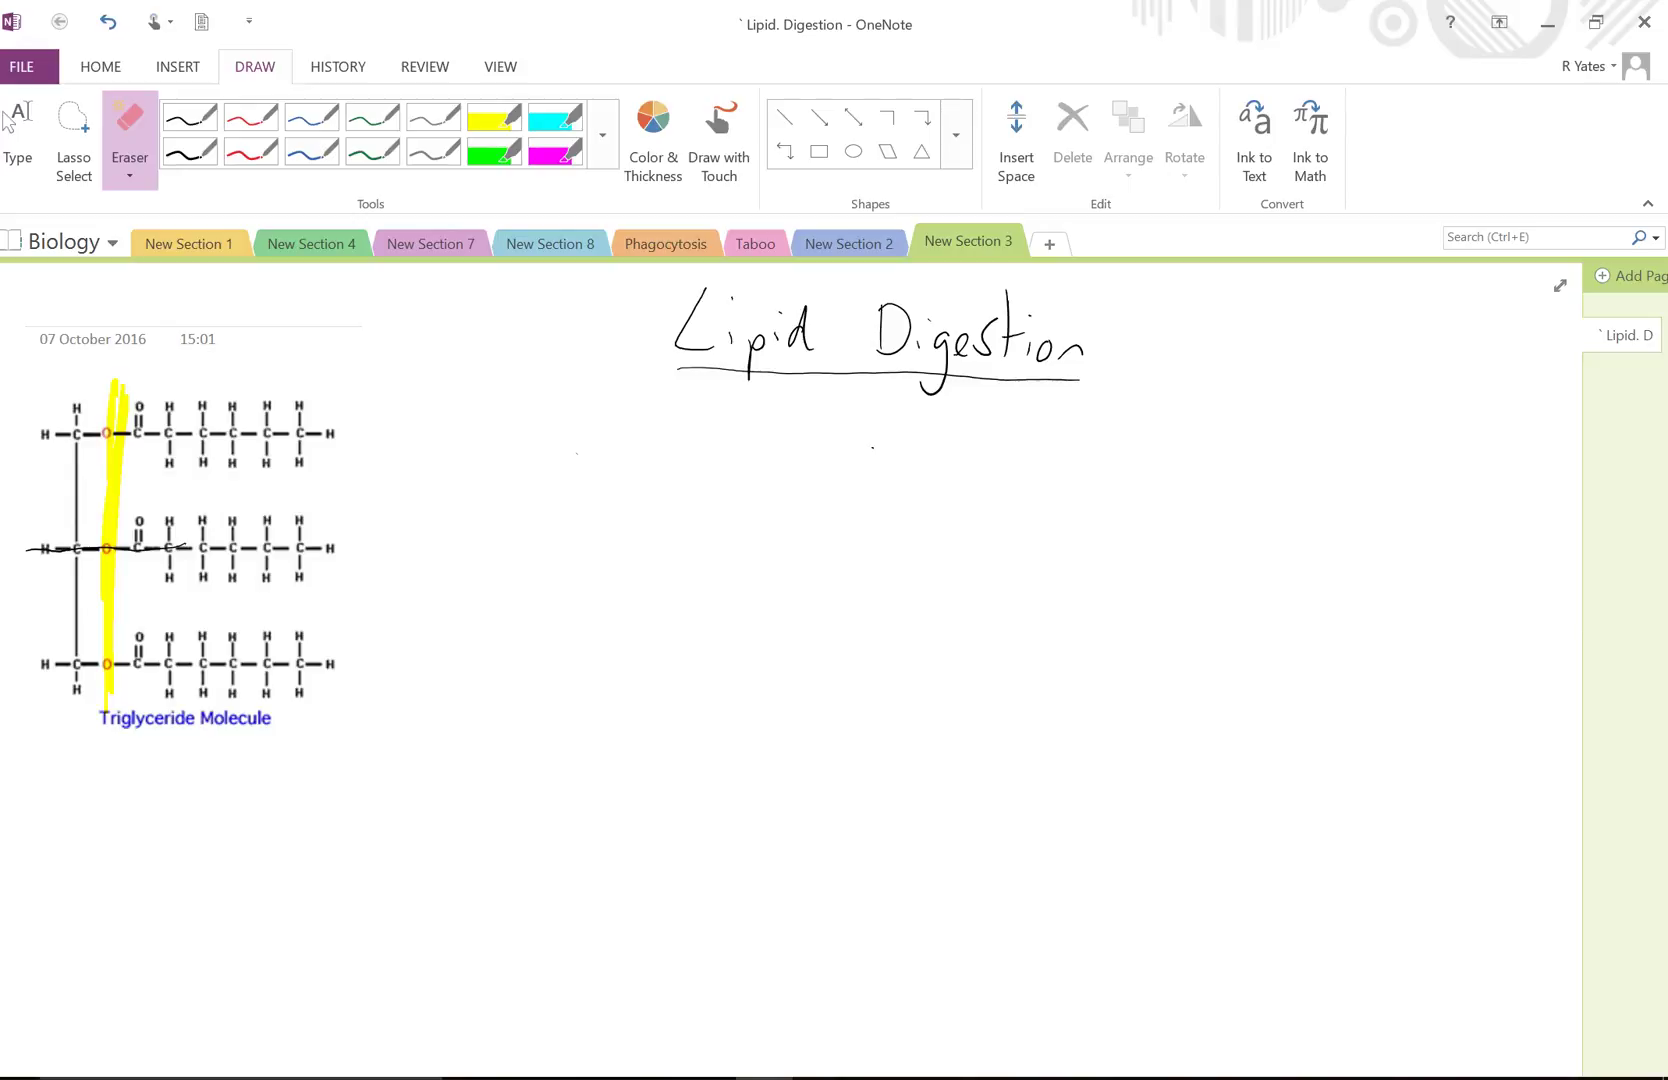
# Step: Switch to the black pen and handwrite 'Lipids → lipases (pancreas)' below the title
pyautogui.moveTo(551, 416)
pyautogui.mouseDown()
pyautogui.moveTo(525, 440)
pyautogui.moveTo(581, 503)
pyautogui.moveTo(586, 486)
pyautogui.mouseUp()
pyautogui.click(578, 477)
pyautogui.moveTo(620, 458); pyautogui.dragTo(621, 481)
pyautogui.moveTo(648, 462)
pyautogui.mouseDown()
pyautogui.moveTo(660, 480)
pyautogui.moveTo(781, 466)
pyautogui.moveTo(750, 484)
pyautogui.mouseUp()
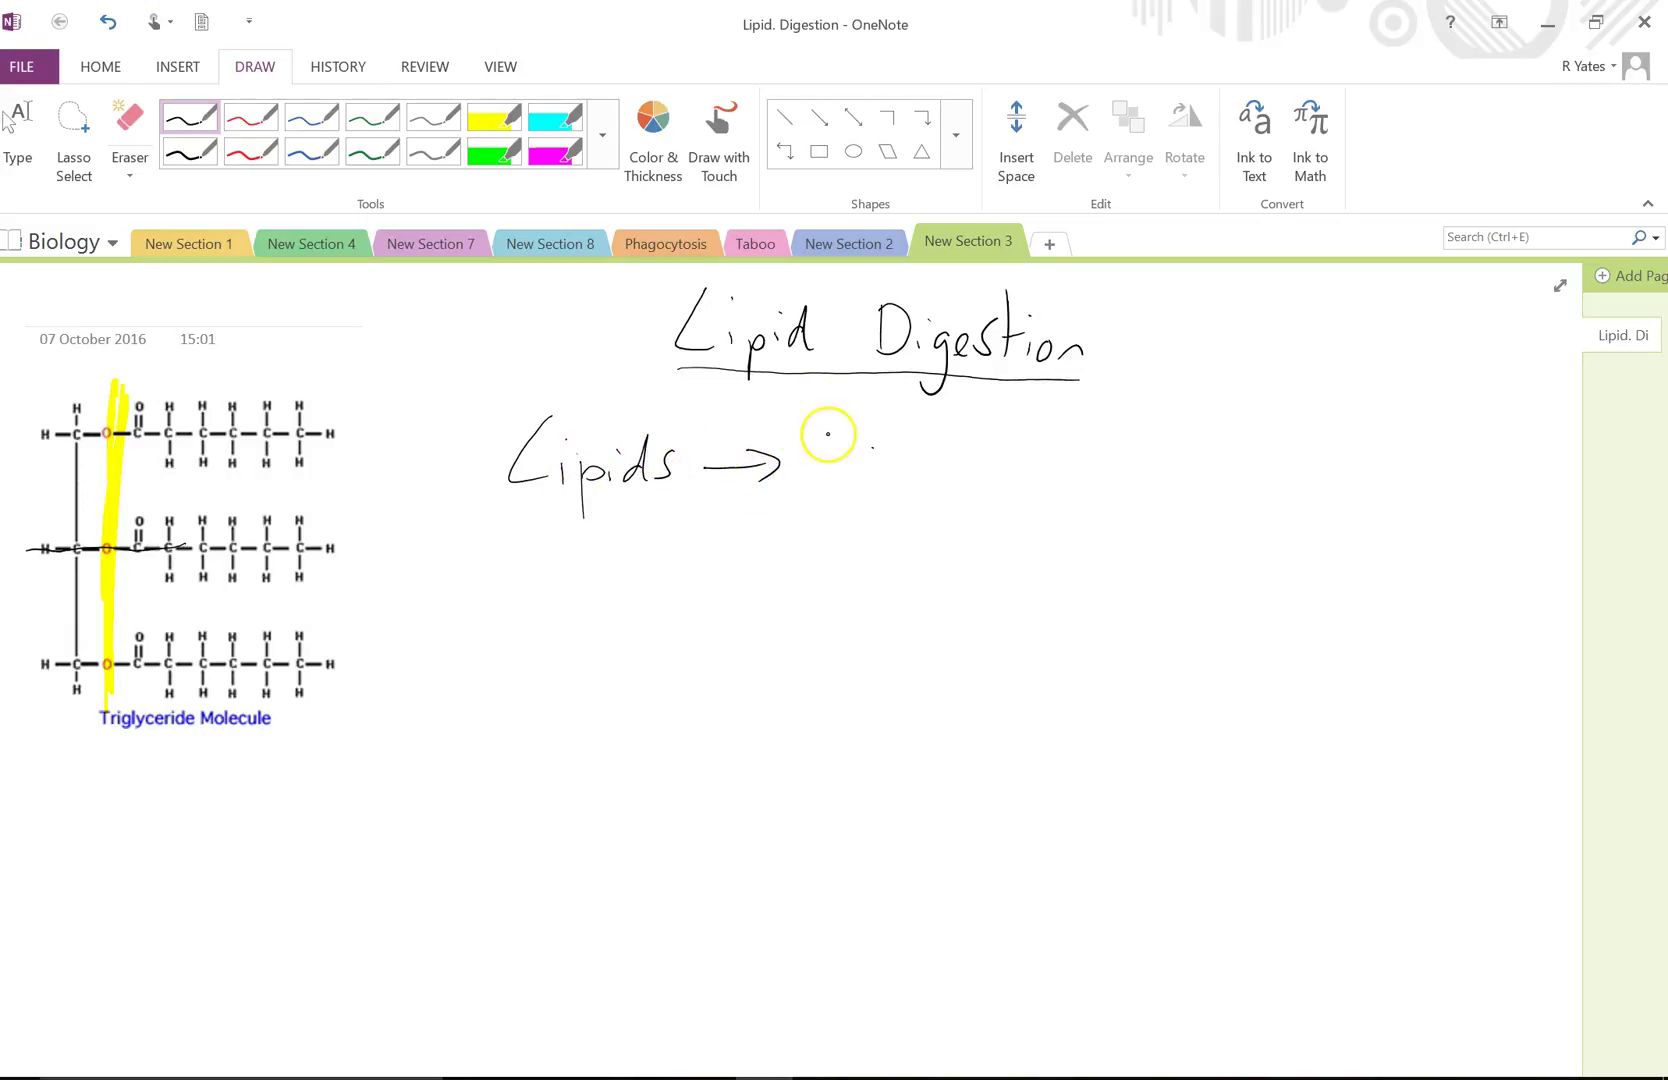
pyautogui.moveTo(843, 418)
pyautogui.mouseDown()
pyautogui.moveTo(850, 478)
pyautogui.moveTo(876, 476)
pyautogui.mouseUp()
pyautogui.moveTo(886, 462)
pyautogui.mouseDown()
pyautogui.moveTo(978, 470)
pyautogui.moveTo(1000, 455)
pyautogui.moveTo(1008, 478)
pyautogui.mouseUp()
pyautogui.moveTo(1091, 400); pyautogui.dragTo(1068, 497)
pyautogui.moveTo(1106, 452)
pyautogui.mouseDown()
pyautogui.moveTo(1108, 495)
pyautogui.moveTo(1142, 462)
pyautogui.moveTo(1224, 463)
pyautogui.moveTo(1268, 440)
pyautogui.moveTo(1258, 500)
pyautogui.mouseUp()
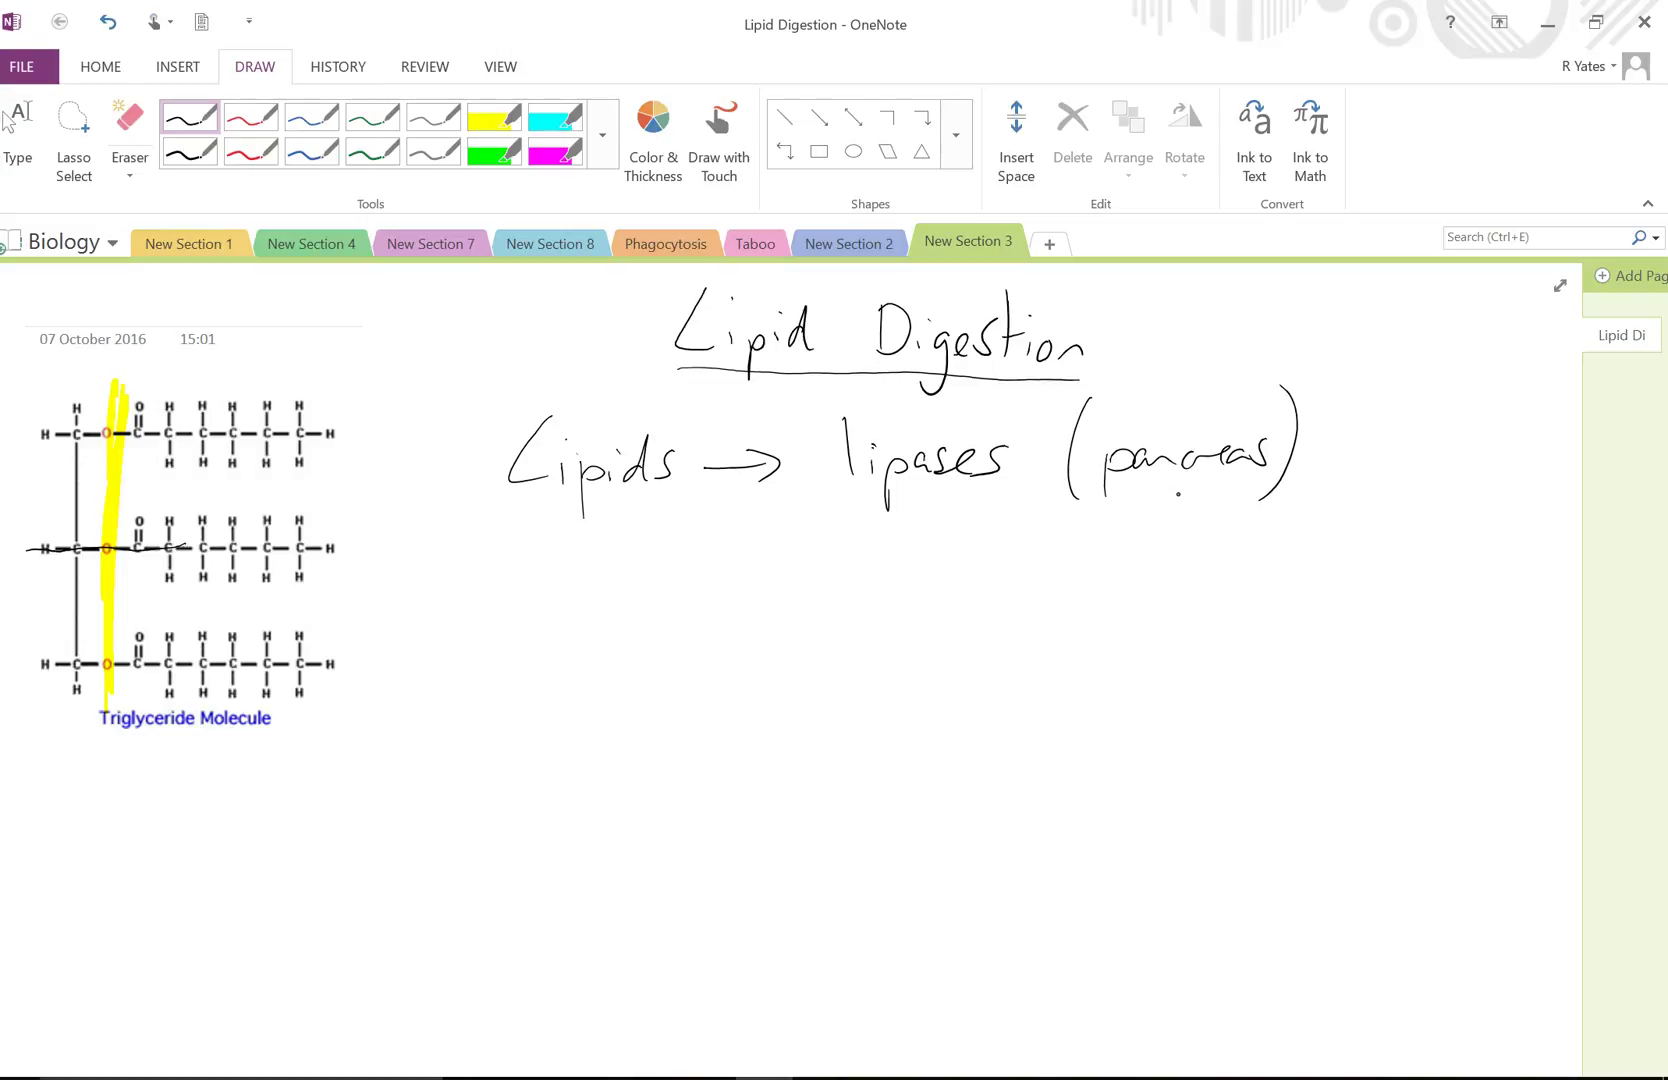
# Step: Handwrite 'Bile (salts) → liver, gallbladder' on the next line
pyautogui.moveTo(529, 660)
pyautogui.mouseDown()
pyautogui.moveTo(585, 637)
pyautogui.moveTo(614, 648)
pyautogui.mouseUp()
pyautogui.moveTo(689, 566)
pyautogui.mouseDown()
pyautogui.moveTo(700, 640)
pyautogui.moveTo(763, 632)
pyautogui.moveTo(760, 603)
pyautogui.moveTo(776, 678)
pyautogui.mouseUp()
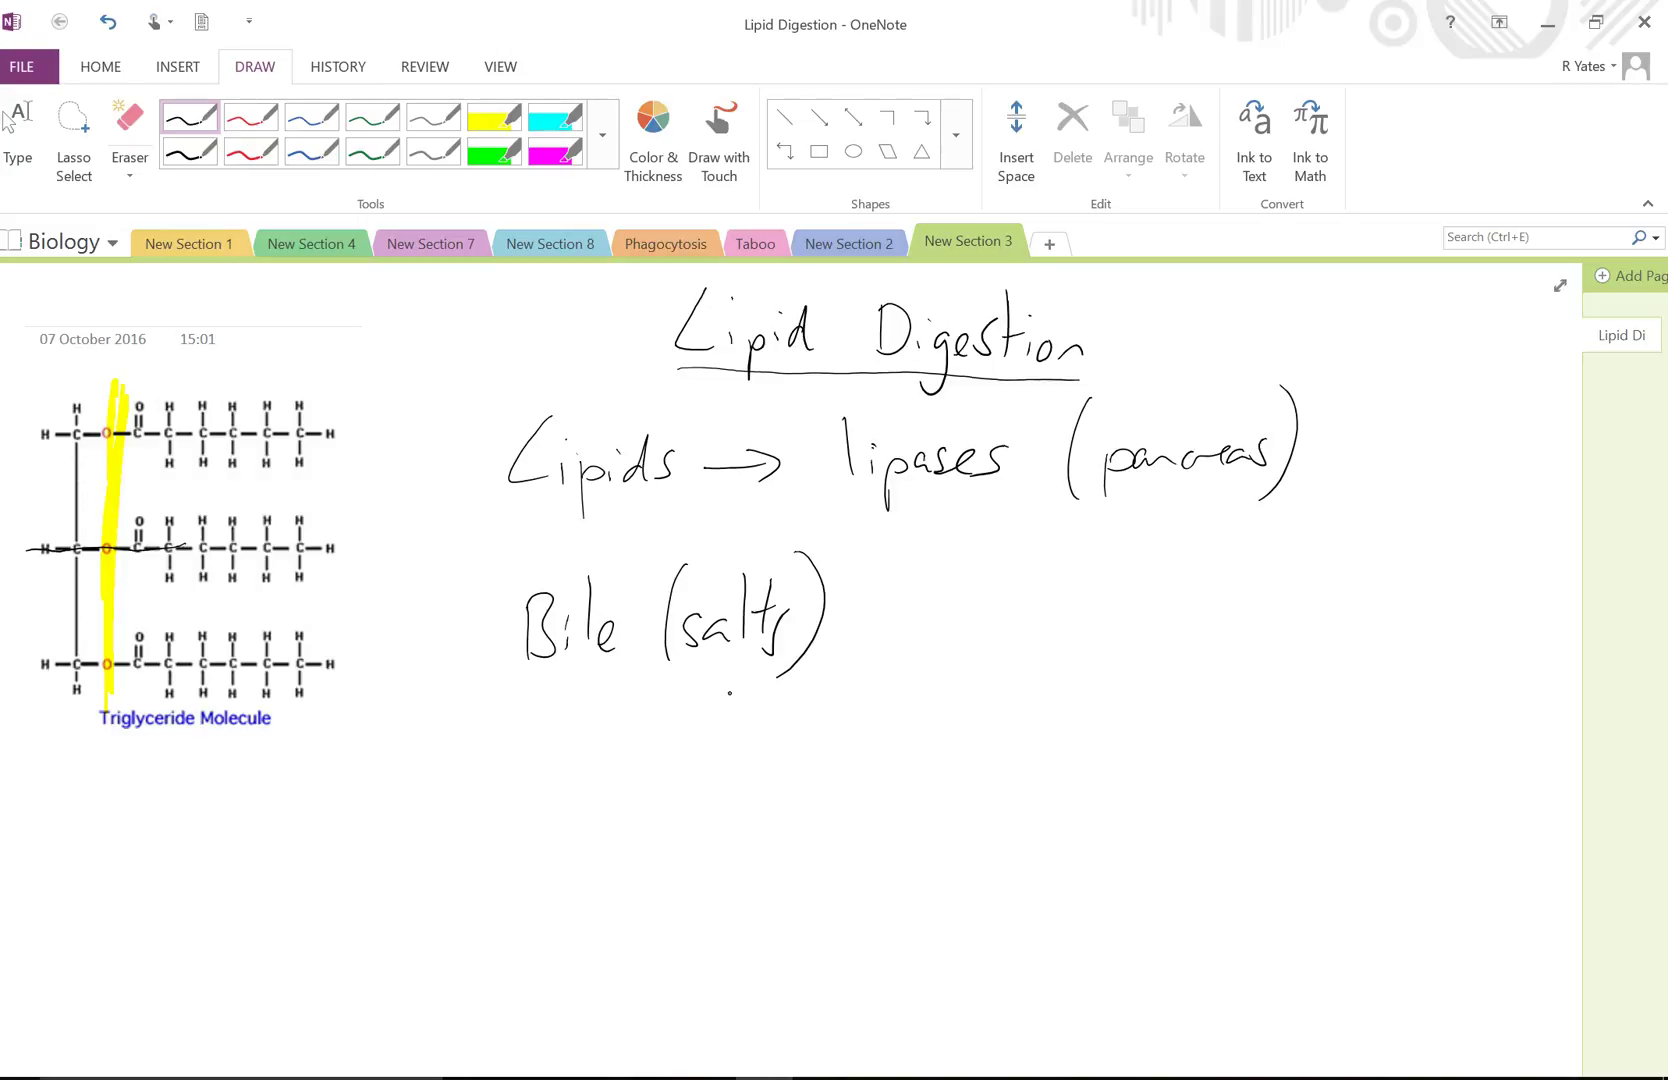
pyautogui.moveTo(852, 622)
pyautogui.mouseDown()
pyautogui.moveTo(975, 633)
pyautogui.moveTo(1007, 612)
pyautogui.moveTo(1139, 614)
pyautogui.moveTo(1147, 659)
pyautogui.moveTo(1300, 565)
pyautogui.moveTo(1312, 614)
pyautogui.moveTo(1395, 601)
pyautogui.mouseUp()
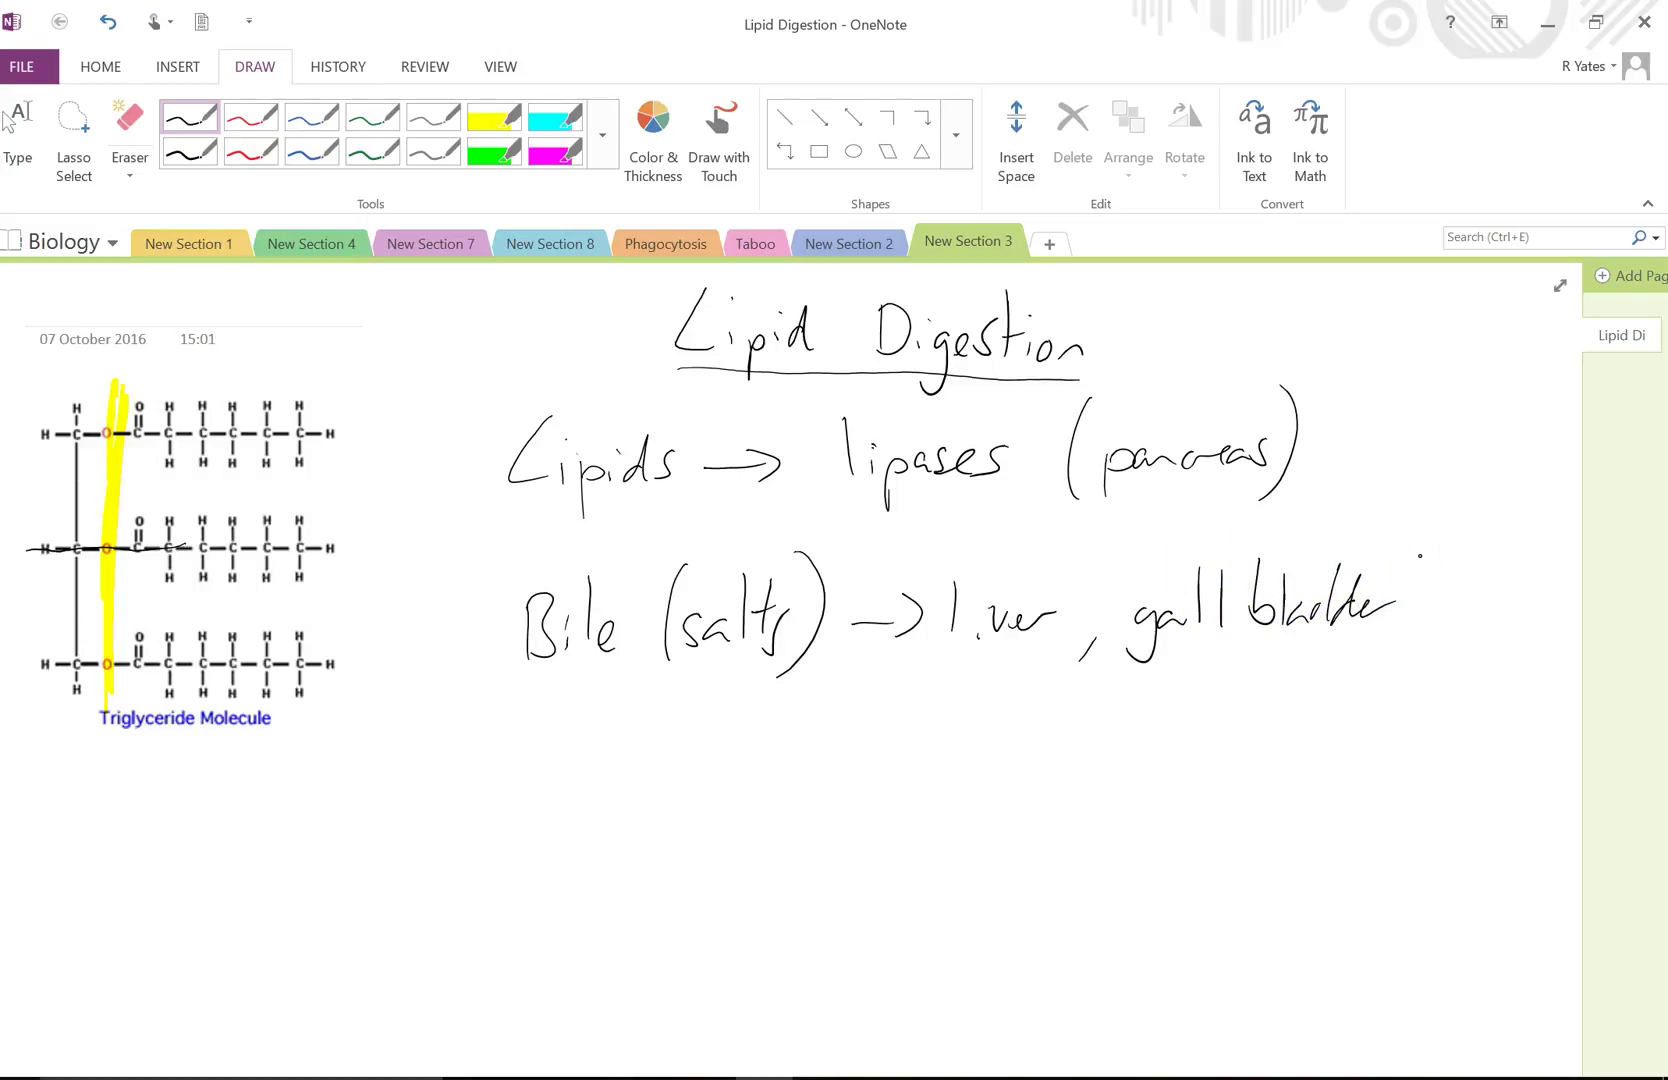
pyautogui.click(970, 598)
# Step: Handwrite 'Micelles → small droplets of fat' below the Bile line
pyautogui.moveTo(536, 826)
pyautogui.mouseDown()
pyautogui.moveTo(558, 771)
pyautogui.moveTo(605, 812)
pyautogui.mouseUp()
pyautogui.click(628, 770)
pyautogui.moveTo(612, 812)
pyautogui.mouseDown()
pyautogui.moveTo(614, 787)
pyautogui.moveTo(652, 815)
pyautogui.moveTo(722, 812)
pyautogui.moveTo(705, 830)
pyautogui.moveTo(802, 793)
pyautogui.mouseUp()
pyautogui.moveTo(806, 781)
pyautogui.mouseDown()
pyautogui.moveTo(813, 806)
pyautogui.moveTo(852, 804)
pyautogui.mouseUp()
pyautogui.moveTo(874, 806)
pyautogui.mouseDown()
pyautogui.moveTo(897, 786)
pyautogui.moveTo(955, 785)
pyautogui.mouseUp()
pyautogui.moveTo(958, 790); pyautogui.dragTo(971, 743)
pyautogui.moveTo(971, 743); pyautogui.dragTo(968, 782)
pyautogui.moveTo(1036, 772); pyautogui.dragTo(1045, 788)
pyautogui.moveTo(1047, 785); pyautogui.dragTo(1098, 778)
pyautogui.moveTo(1112, 779)
pyautogui.mouseDown()
pyautogui.moveTo(1136, 728)
pyautogui.moveTo(1150, 760)
pyautogui.mouseUp()
pyautogui.moveTo(1150, 745)
pyautogui.mouseDown()
pyautogui.moveTo(1172, 768)
pyautogui.moveTo(1235, 766)
pyautogui.moveTo(1220, 812)
pyautogui.mouseUp()
pyautogui.moveTo(1312, 710); pyautogui.dragTo(1272, 815)
pyautogui.moveTo(1300, 760); pyautogui.dragTo(1350, 760)
pyautogui.moveTo(1362, 703)
pyautogui.mouseDown()
pyautogui.moveTo(1352, 762)
pyautogui.moveTo(1388, 718)
pyautogui.mouseUp()
# Step: Write '→ surface area increase' on a new arrow line beneath
pyautogui.moveTo(763, 862); pyautogui.dragTo(805, 868)
pyautogui.moveTo(792, 853); pyautogui.dragTo(795, 885)
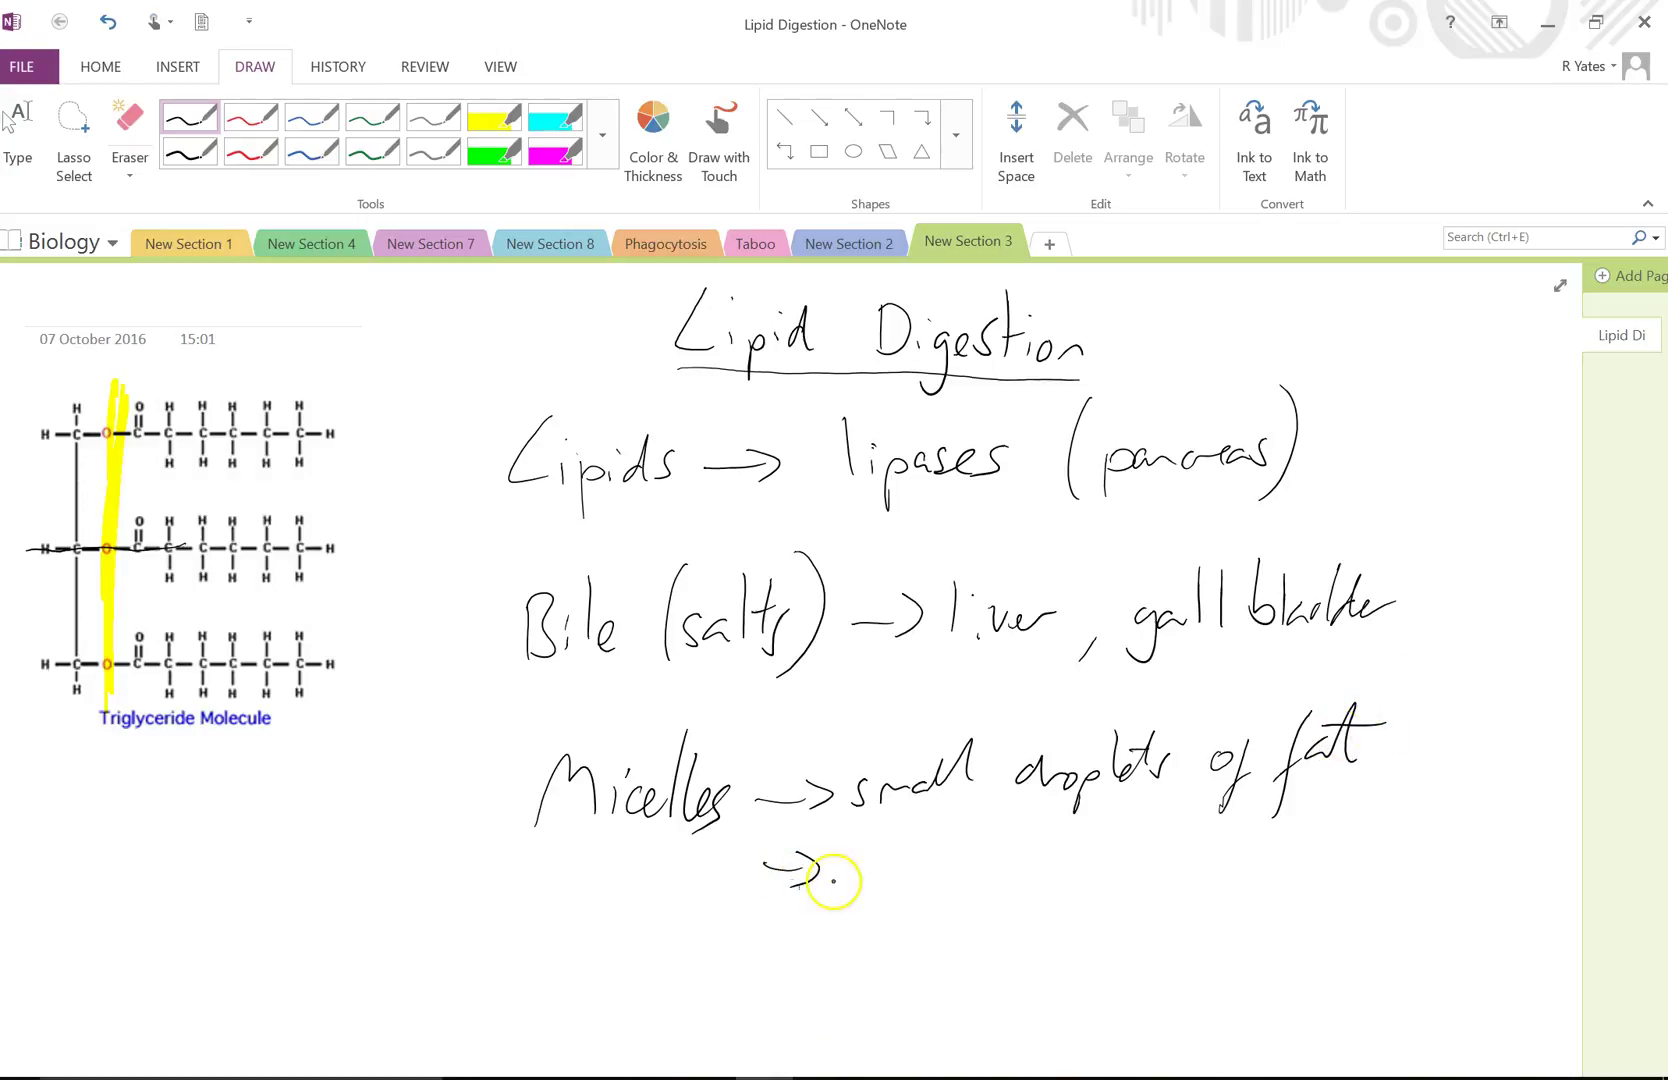
pyautogui.moveTo(880, 848)
pyautogui.mouseDown()
pyautogui.moveTo(856, 886)
pyautogui.moveTo(922, 860)
pyautogui.moveTo(922, 912)
pyautogui.mouseUp()
pyautogui.moveTo(930, 878)
pyautogui.mouseDown()
pyautogui.moveTo(1094, 852)
pyautogui.moveTo(1108, 872)
pyautogui.mouseUp()
pyautogui.moveTo(1145, 850); pyautogui.dragTo(1282, 865)
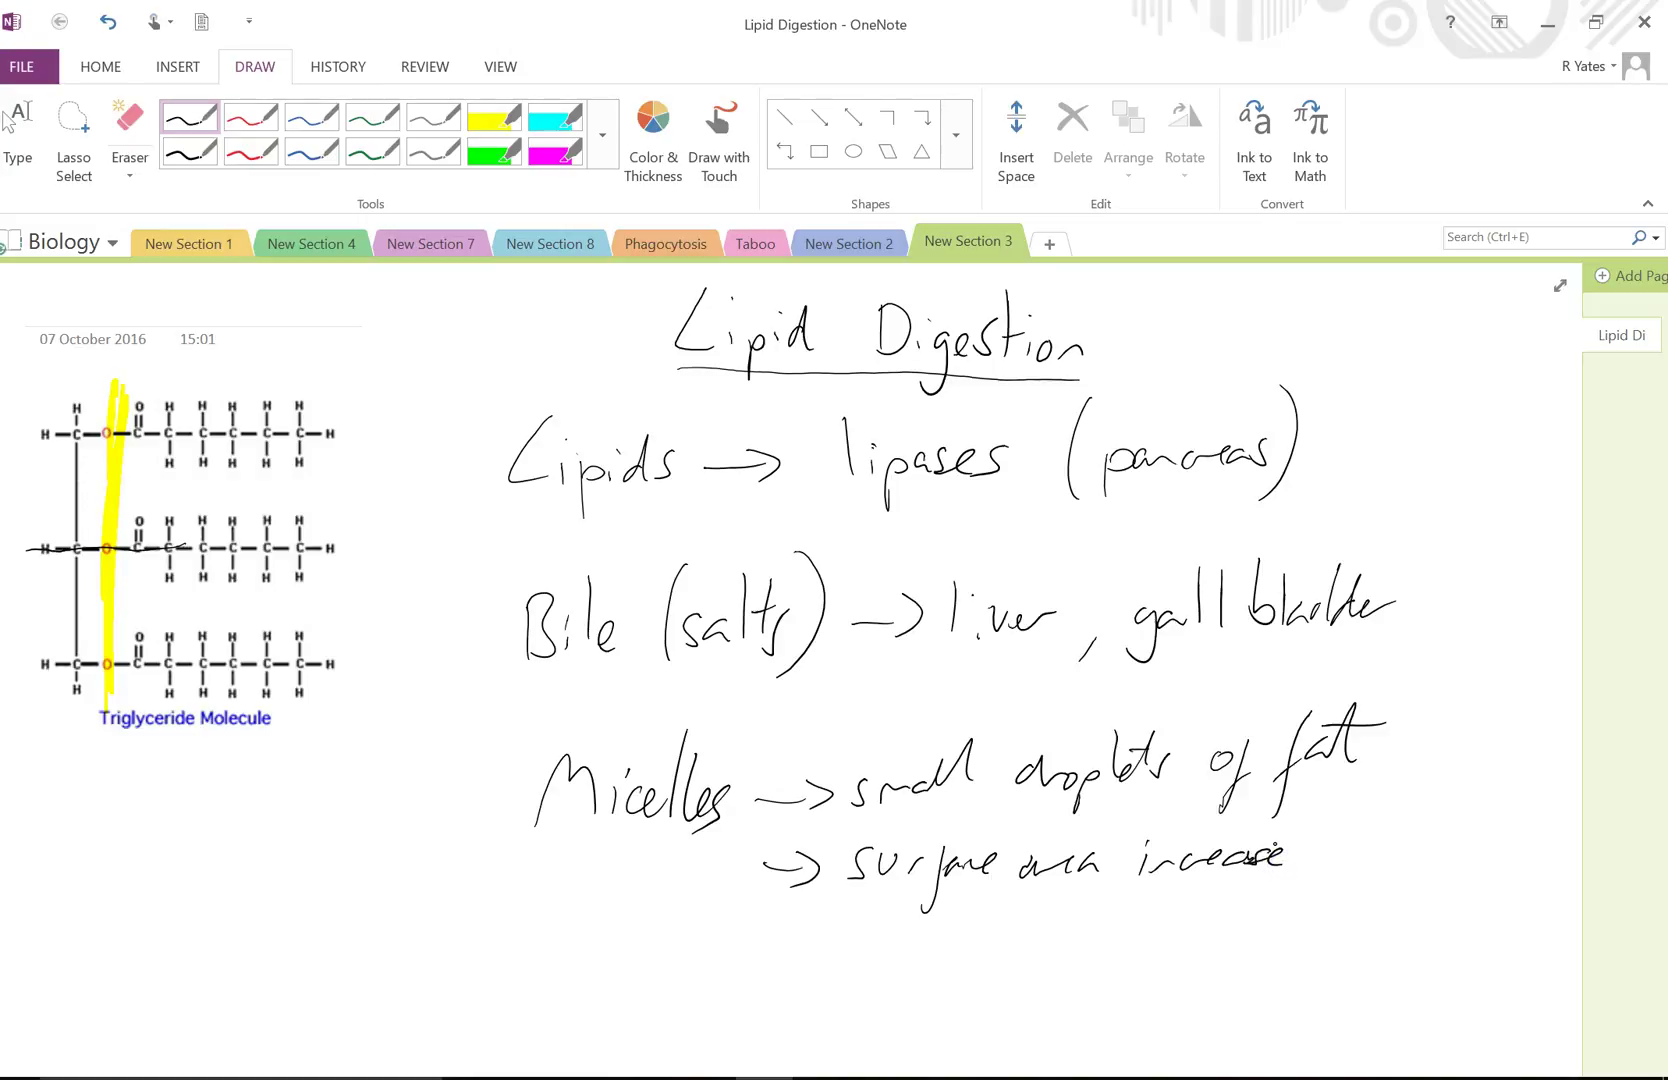
# Step: Write 'EMULSIFICATION' in capitals below the surface area line
pyautogui.moveTo(697, 925)
pyautogui.mouseDown()
pyautogui.moveTo(735, 950)
pyautogui.moveTo(828, 938)
pyautogui.moveTo(913, 965)
pyautogui.mouseUp()
pyautogui.moveTo(932, 922); pyautogui.dragTo(976, 966)
pyautogui.moveTo(1015, 930)
pyautogui.mouseDown()
pyautogui.moveTo(1012, 962)
pyautogui.moveTo(1090, 922)
pyautogui.mouseUp()
pyautogui.moveTo(1079, 924); pyautogui.dragTo(1080, 962)
pyautogui.moveTo(1098, 926)
pyautogui.mouseDown()
pyautogui.moveTo(1098, 958)
pyautogui.moveTo(1121, 932)
pyautogui.moveTo(1184, 922)
pyautogui.mouseUp()
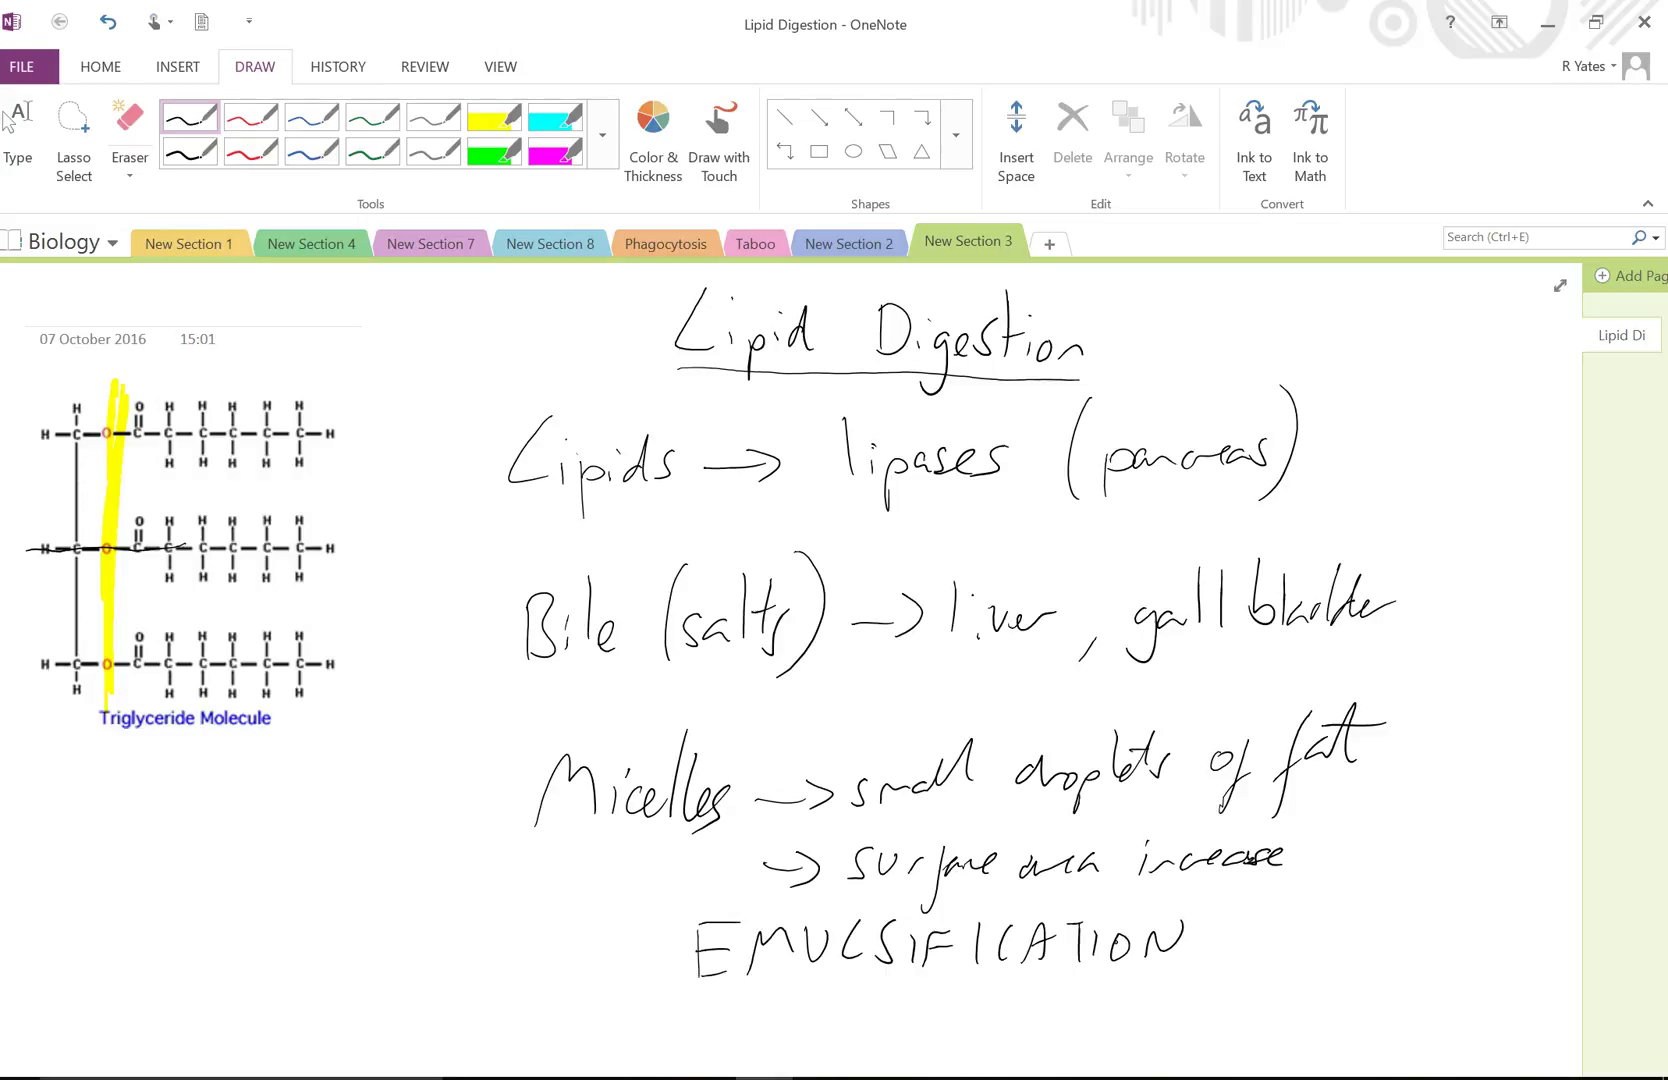
# Step: Retrace the yellow highlight on the molecule's ester column, then return to the black pen
pyautogui.click(494, 118)
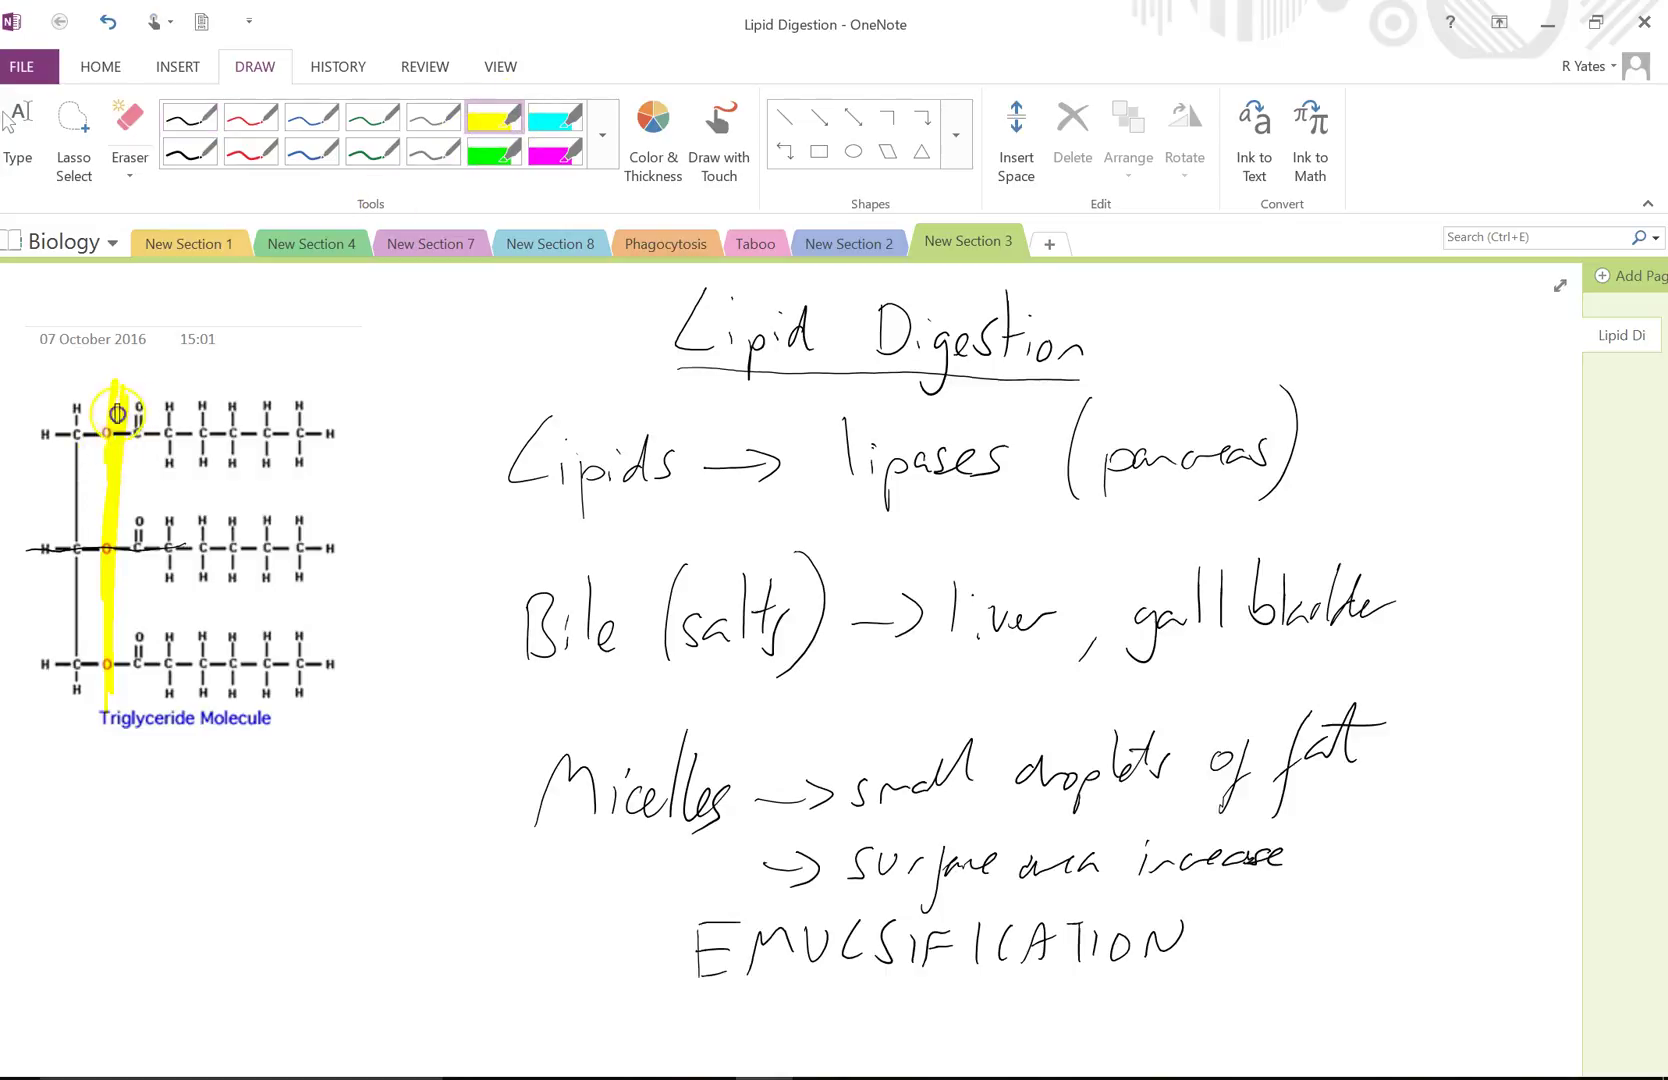
pyautogui.moveTo(117, 413); pyautogui.dragTo(108, 517)
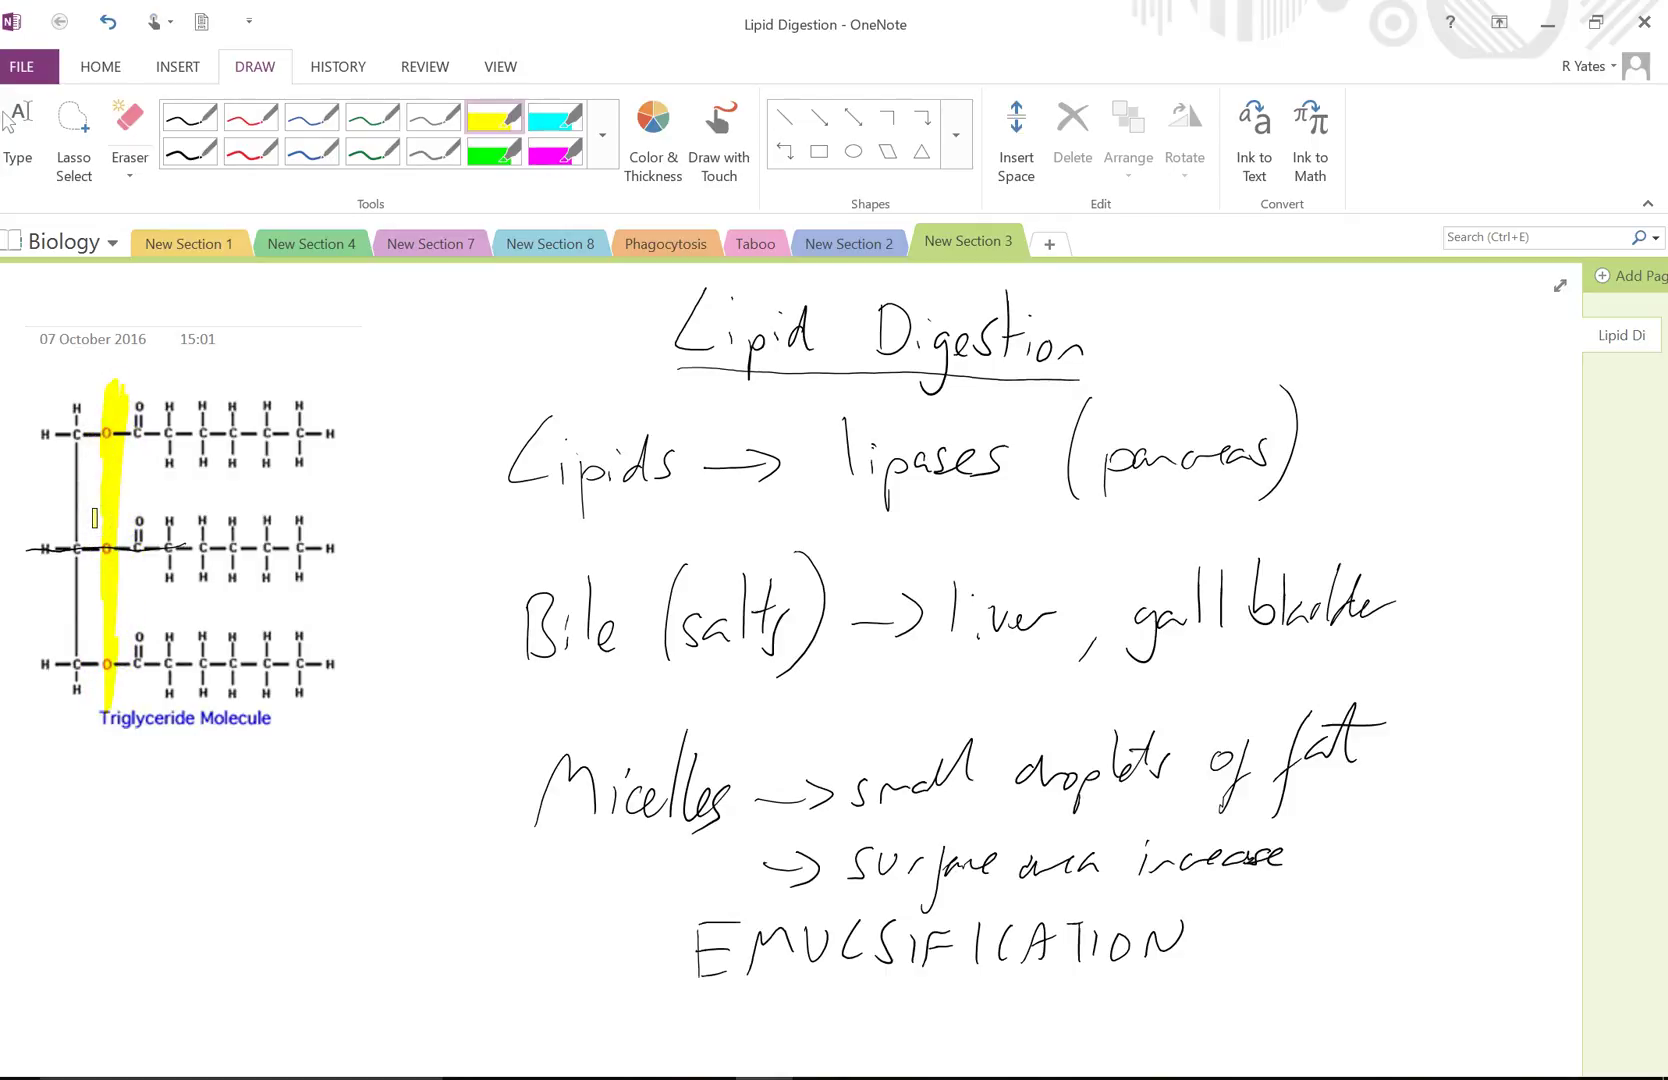
pyautogui.click(180, 125)
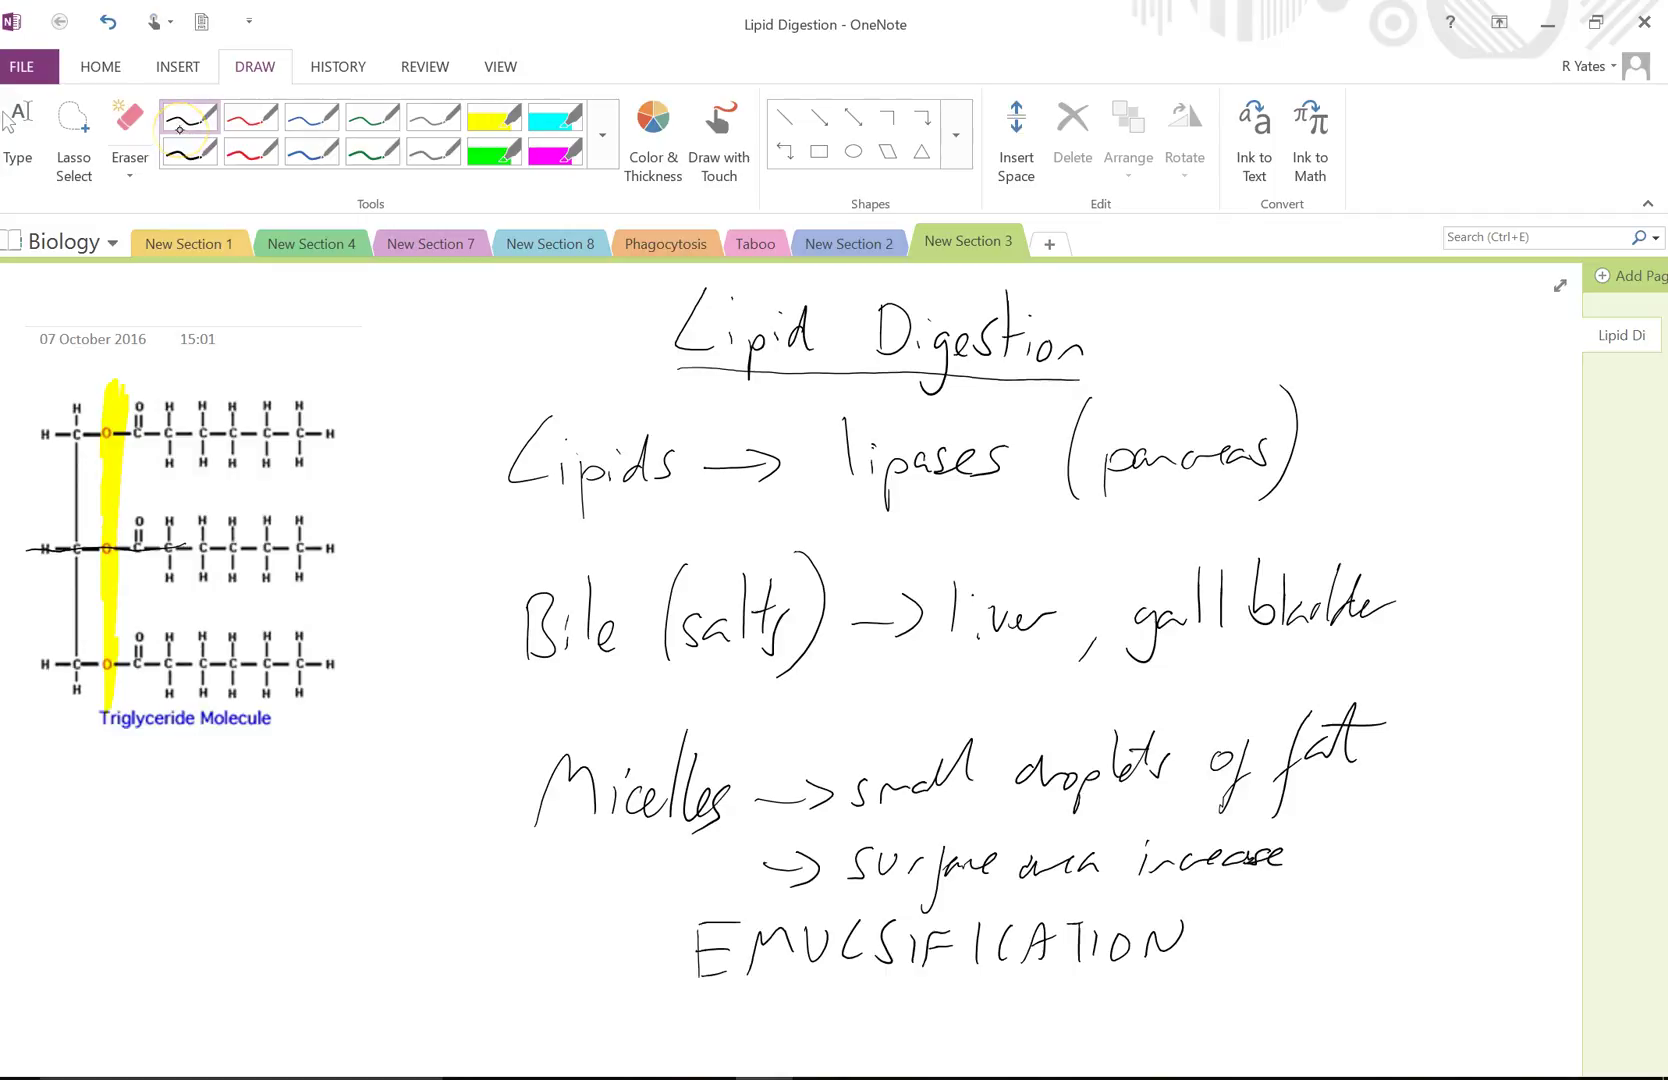
# Step: Handwrite 'Lipases form fatty acids + monoglycerides.' below EMULSIFICATION
pyautogui.scroll(-3, 1236, 793)
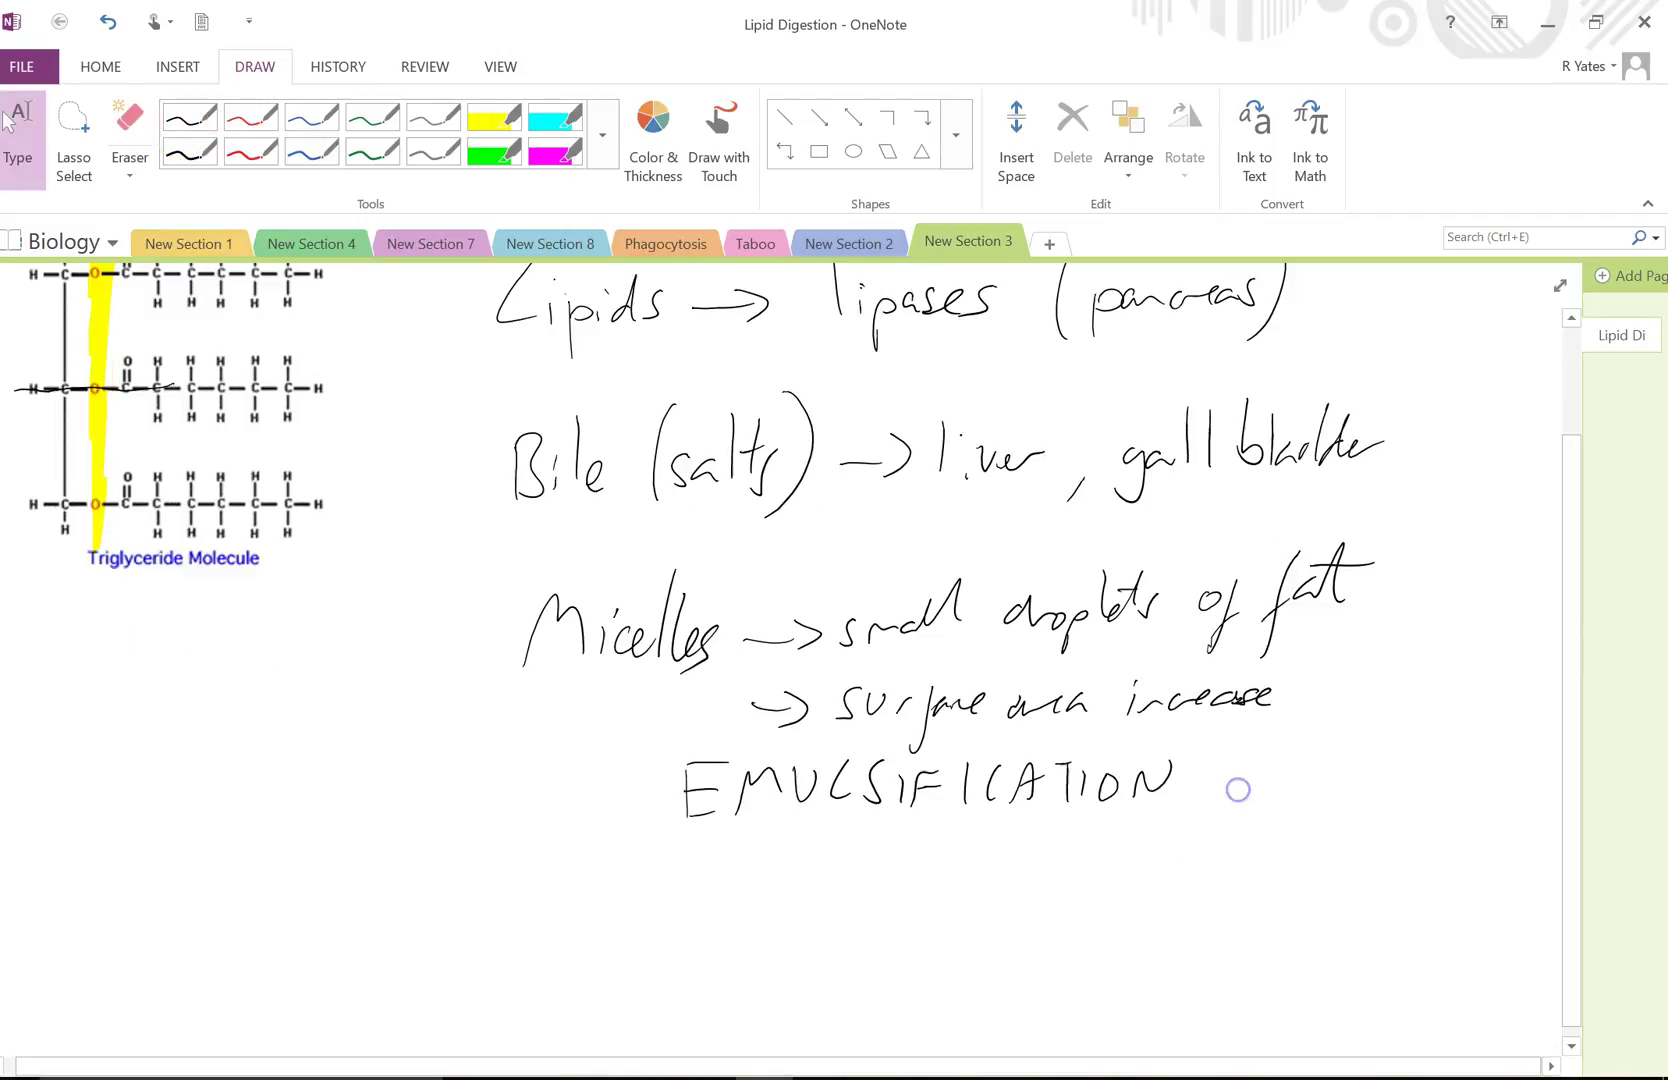
pyautogui.moveTo(441, 871)
pyautogui.mouseDown()
pyautogui.moveTo(446, 914)
pyautogui.moveTo(469, 915)
pyautogui.mouseUp()
pyautogui.moveTo(486, 898)
pyautogui.mouseDown()
pyautogui.moveTo(487, 940)
pyautogui.moveTo(504, 905)
pyautogui.mouseUp()
pyautogui.moveTo(526, 897)
pyautogui.mouseDown()
pyautogui.moveTo(651, 856)
pyautogui.moveTo(681, 893)
pyautogui.moveTo(729, 892)
pyautogui.mouseUp()
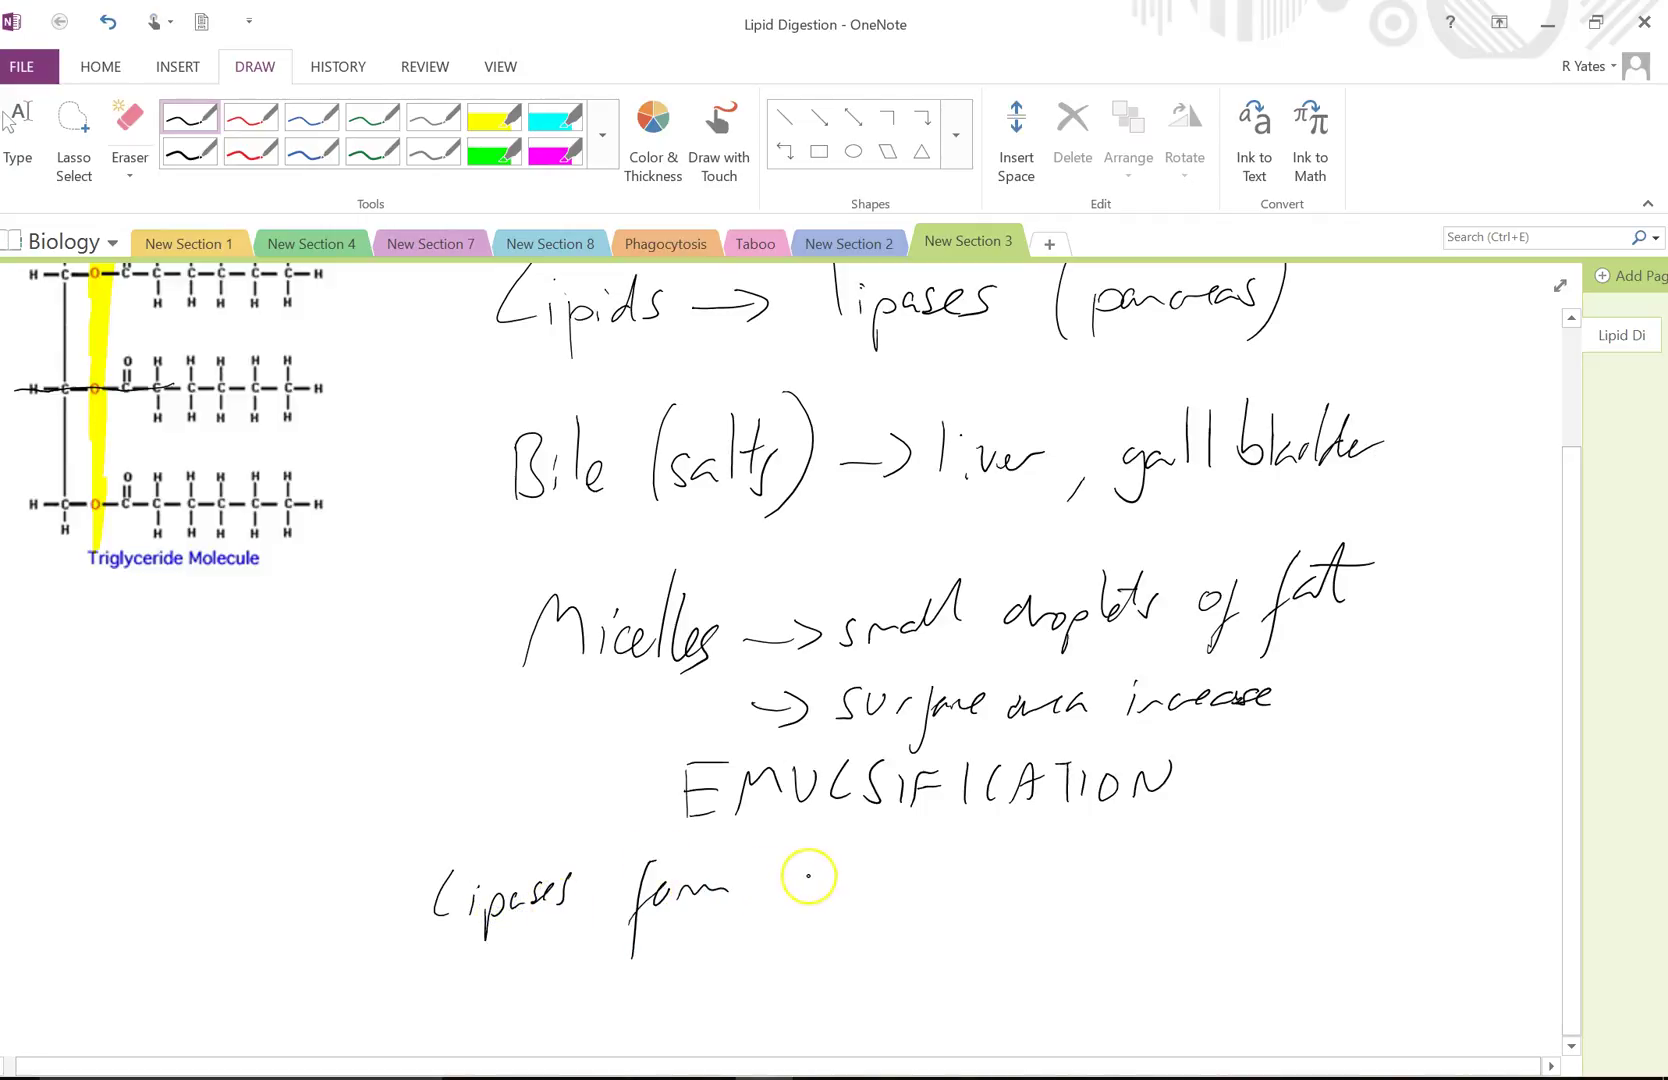
pyautogui.moveTo(826, 852)
pyautogui.mouseDown()
pyautogui.moveTo(804, 935)
pyautogui.moveTo(872, 872)
pyautogui.moveTo(886, 927)
pyautogui.moveTo(975, 867)
pyautogui.moveTo(1048, 846)
pyautogui.moveTo(1042, 882)
pyautogui.mouseUp()
pyautogui.moveTo(1066, 852)
pyautogui.mouseDown()
pyautogui.moveTo(1050, 882)
pyautogui.moveTo(1110, 866)
pyautogui.mouseUp()
pyautogui.moveTo(1097, 850)
pyautogui.mouseDown()
pyautogui.moveTo(1097, 882)
pyautogui.moveTo(1303, 858)
pyautogui.moveTo(1268, 900)
pyautogui.moveTo(1300, 812)
pyautogui.mouseUp()
pyautogui.moveTo(1320, 850)
pyautogui.mouseDown()
pyautogui.moveTo(1340, 880)
pyautogui.moveTo(1440, 845)
pyautogui.moveTo(1478, 855)
pyautogui.mouseUp()
pyautogui.click(1485, 862)
pyautogui.scroll(-4, 1011, 556)
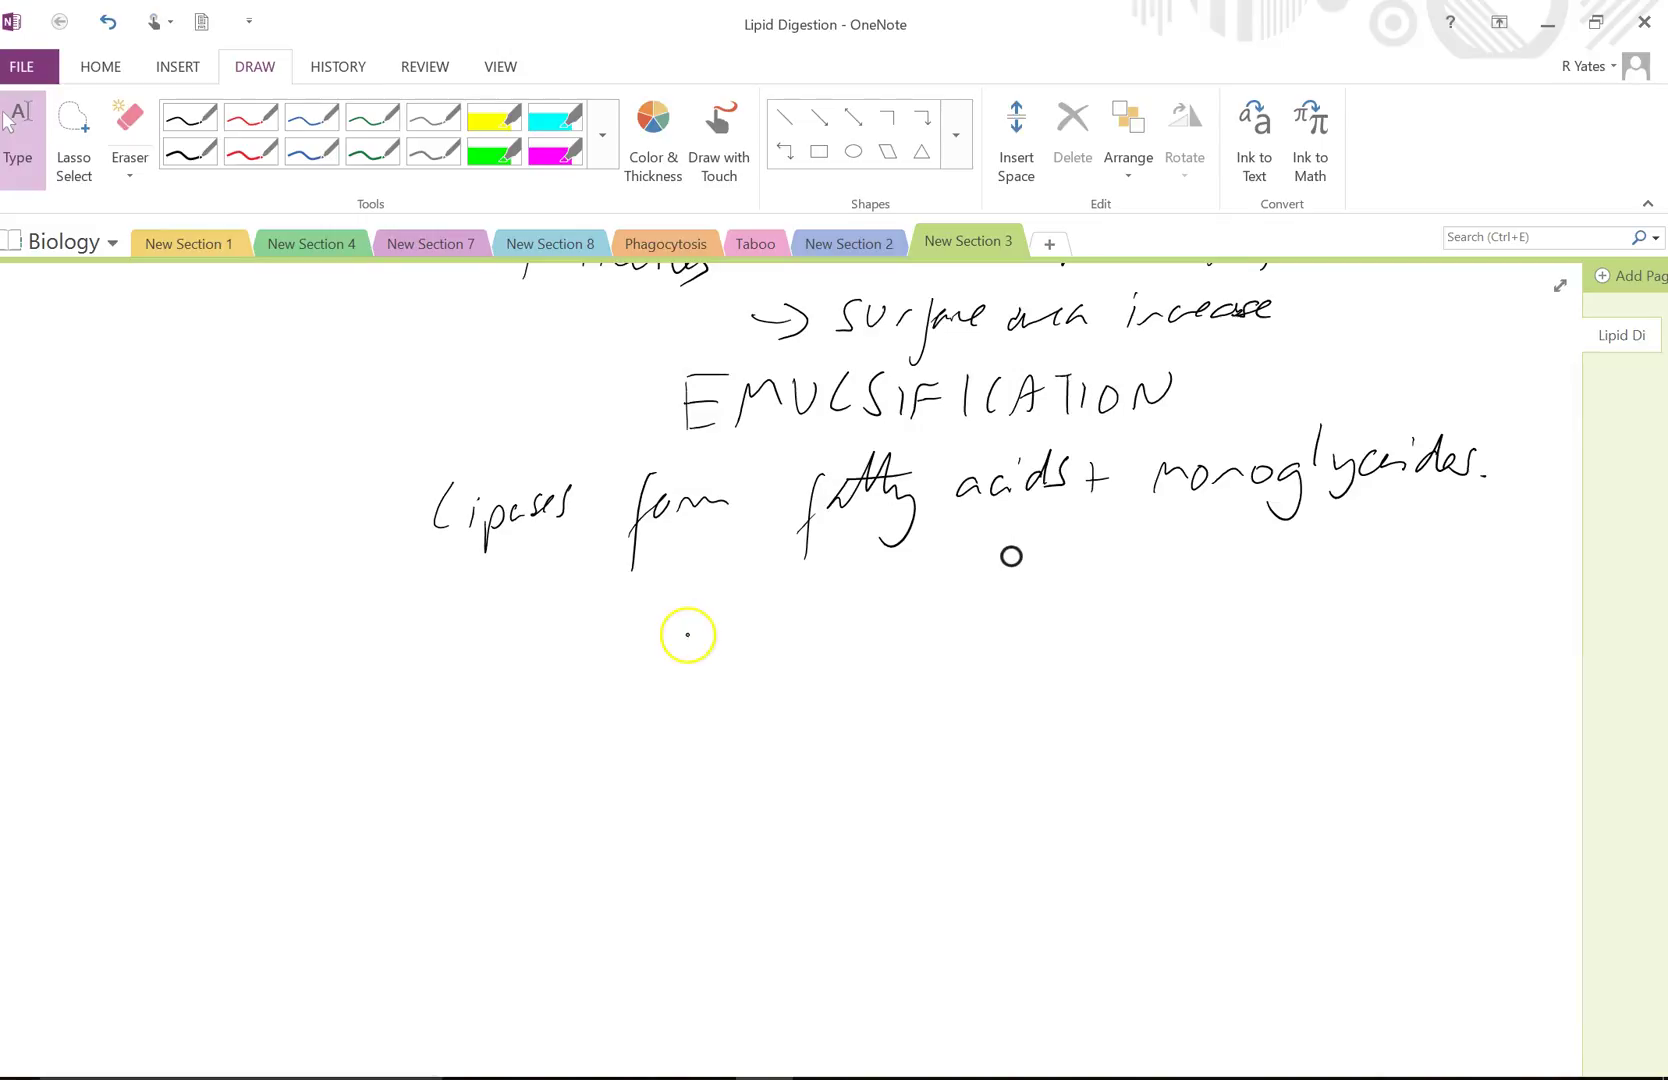
# Step: Draw a circle labelled 'Lipid droplet' with a downward arrow beneath it
pyautogui.moveTo(703, 601)
pyautogui.mouseDown()
pyautogui.moveTo(666, 607)
pyautogui.moveTo(666, 749)
pyautogui.moveTo(773, 638)
pyautogui.moveTo(684, 608)
pyautogui.mouseUp()
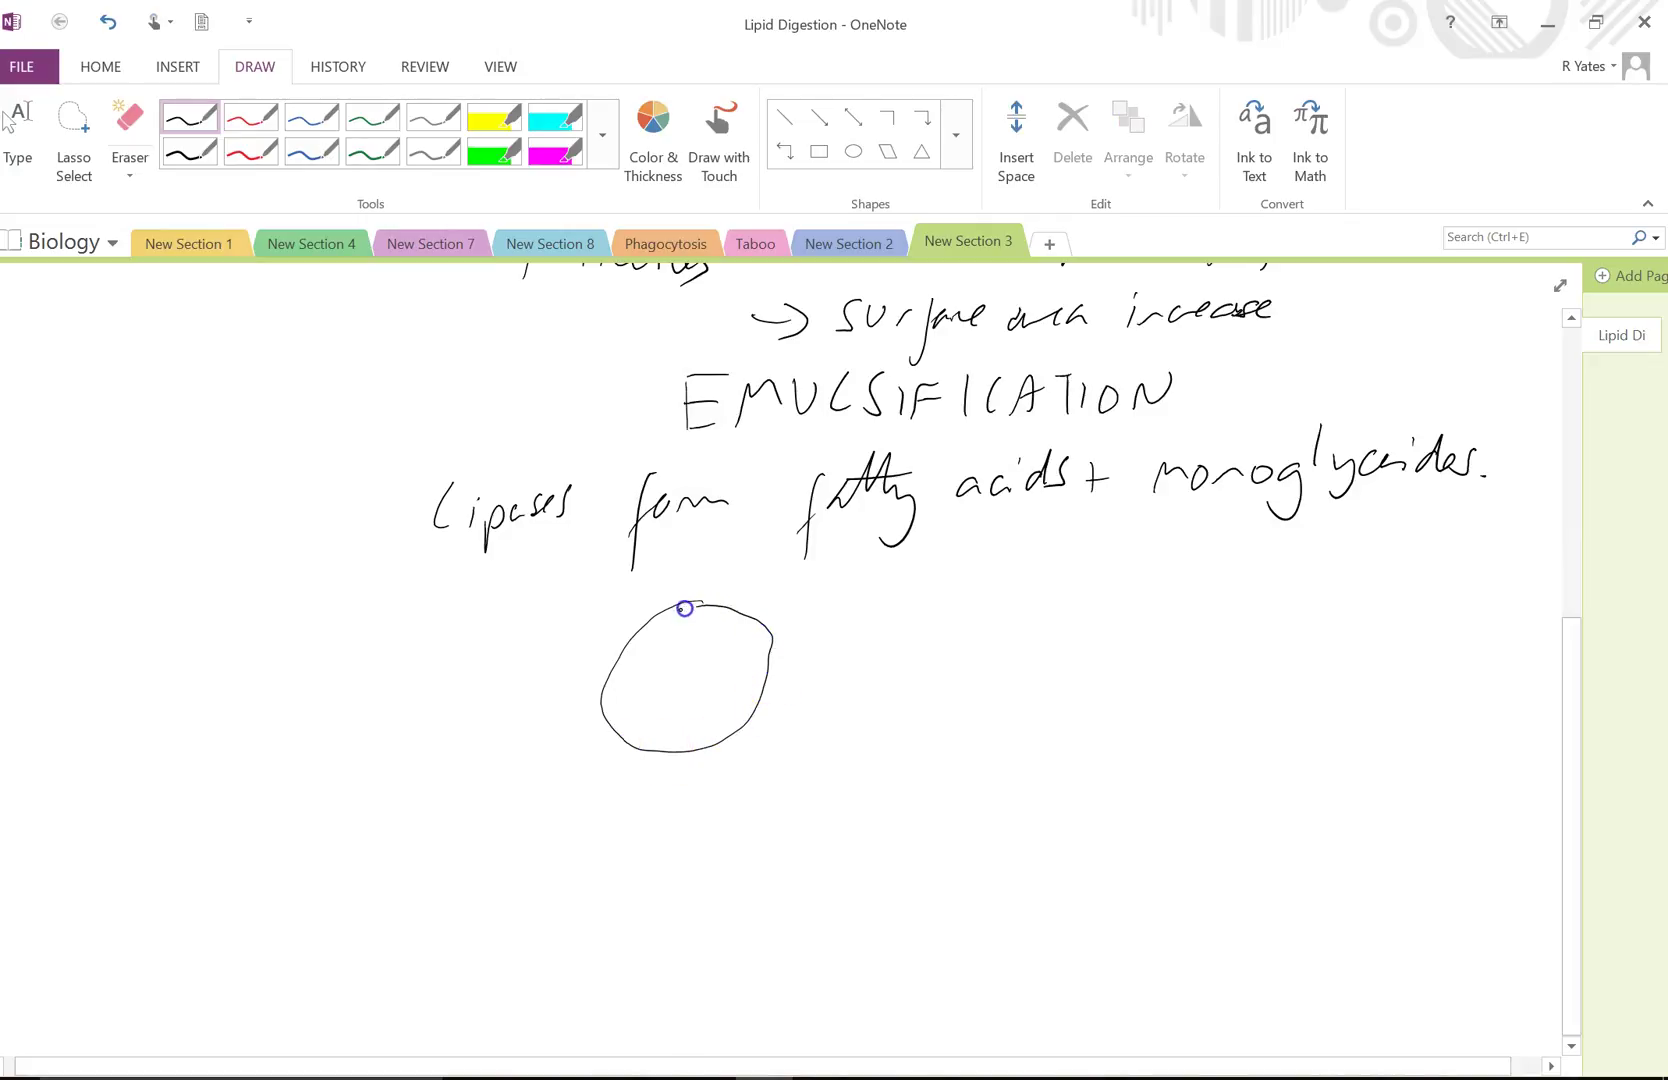
pyautogui.moveTo(856, 627); pyautogui.dragTo(1040, 608)
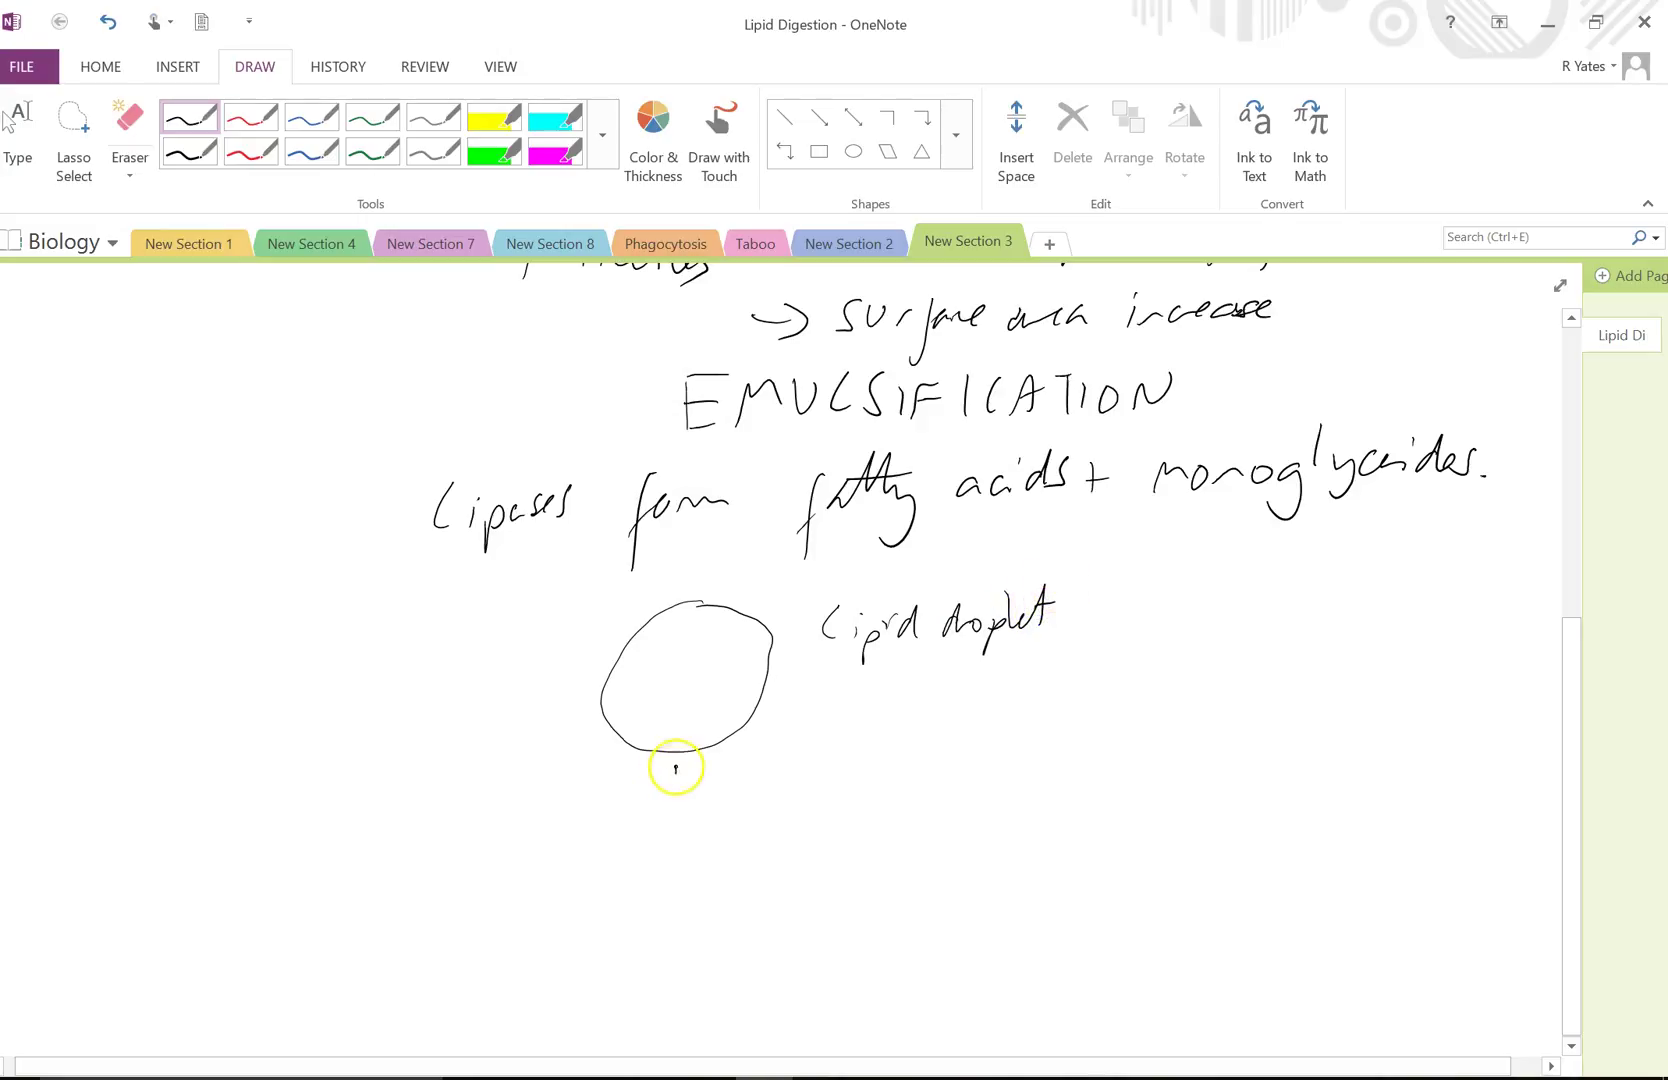
pyautogui.moveTo(675, 768); pyautogui.dragTo(668, 826)
pyautogui.moveTo(657, 808)
pyautogui.mouseDown()
pyautogui.moveTo(848, 772)
pyautogui.moveTo(844, 814)
pyautogui.mouseUp()
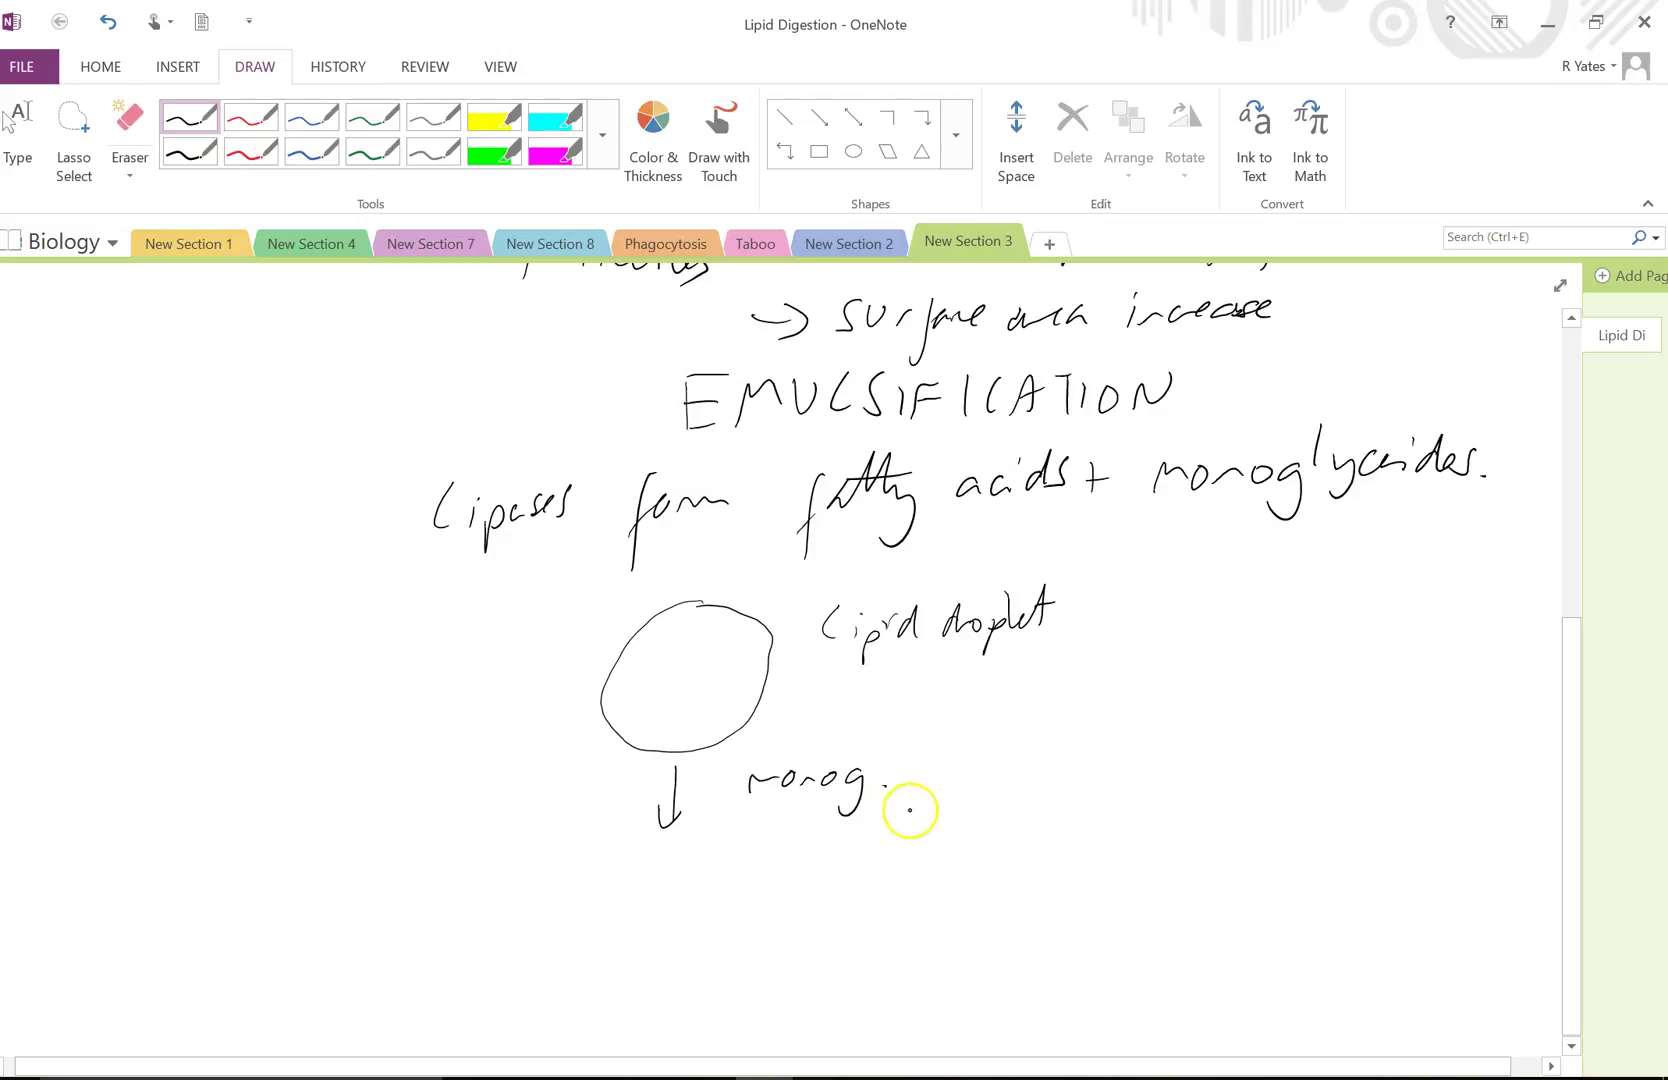
# Step: Write 'monog. + fatty acids' beside the arrow
pyautogui.moveTo(912, 764); pyautogui.dragTo(910, 791)
pyautogui.moveTo(899, 779)
pyautogui.mouseDown()
pyautogui.moveTo(926, 776)
pyautogui.moveTo(938, 816)
pyautogui.moveTo(975, 765)
pyautogui.mouseUp()
pyautogui.moveTo(975, 765)
pyautogui.mouseDown()
pyautogui.moveTo(991, 747)
pyautogui.moveTo(998, 790)
pyautogui.moveTo(1027, 737)
pyautogui.mouseUp()
pyautogui.moveTo(1062, 752)
pyautogui.mouseDown()
pyautogui.moveTo(1113, 747)
pyautogui.moveTo(1128, 768)
pyautogui.mouseUp()
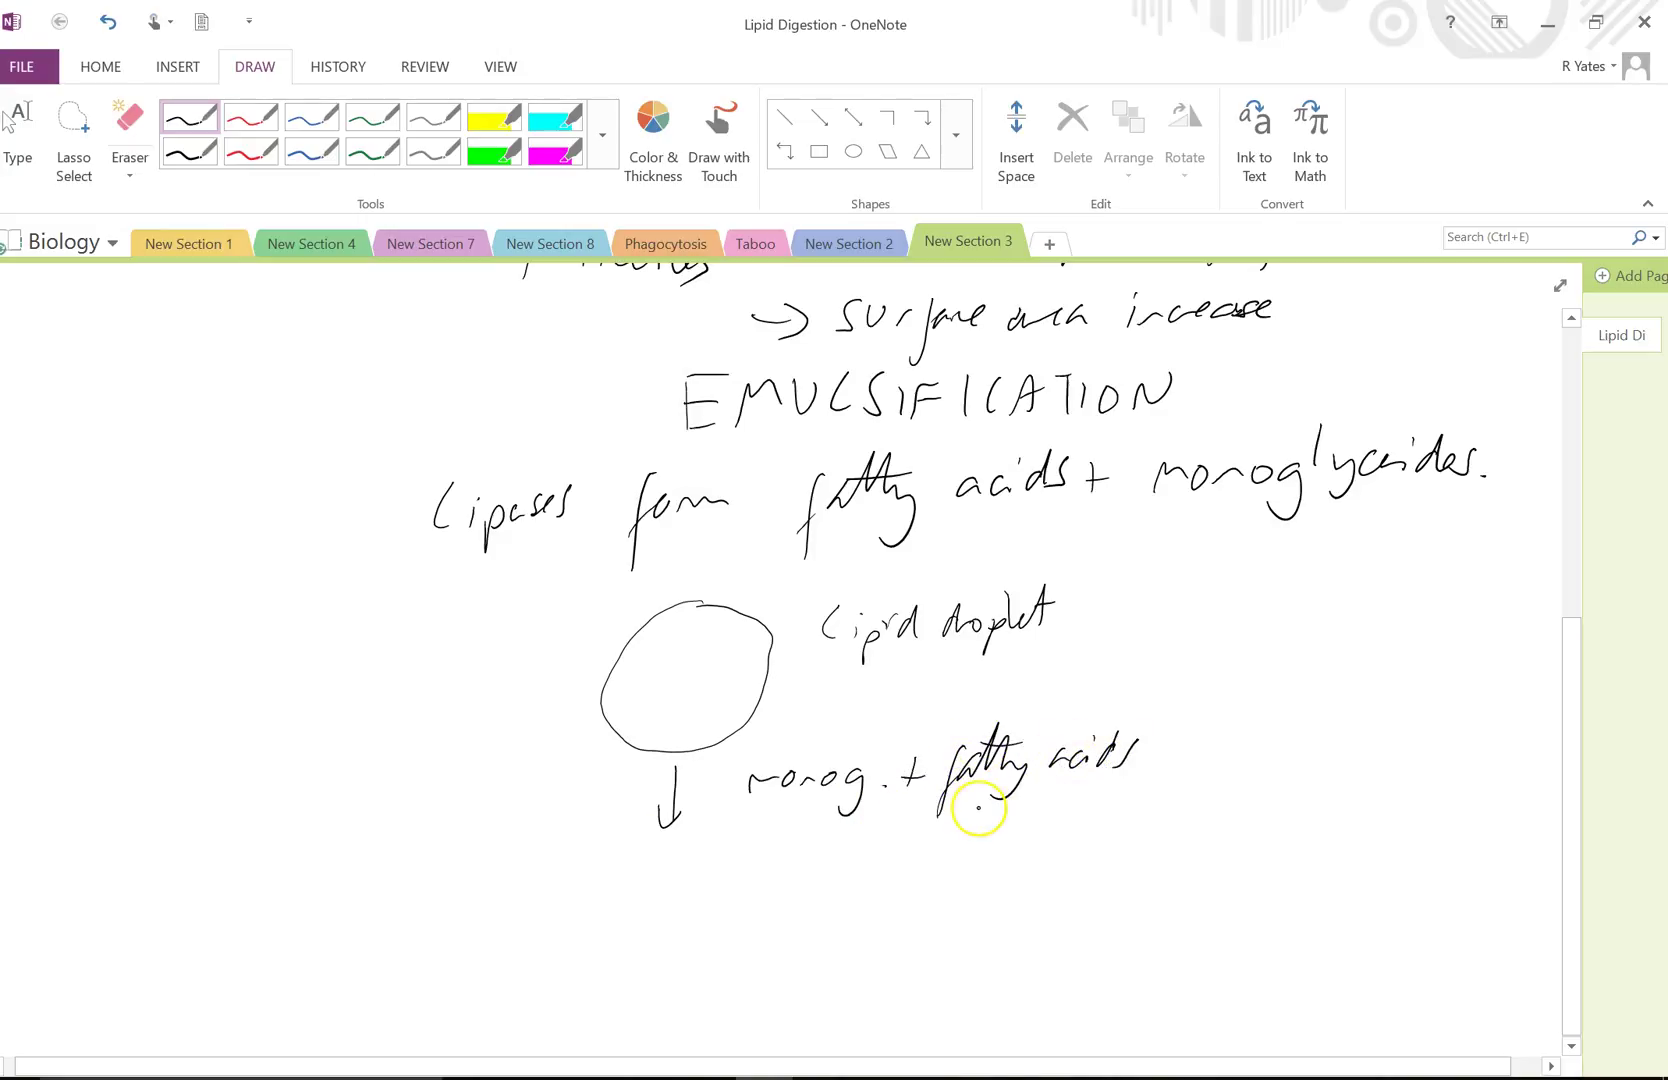
# Step: Draw small micelle circles below the arrow and label them 'micelles'
pyautogui.moveTo(617, 860)
pyautogui.mouseDown()
pyautogui.moveTo(630, 920)
pyautogui.moveTo(664, 880)
pyautogui.moveTo(706, 877)
pyautogui.mouseUp()
pyautogui.moveTo(708, 906)
pyautogui.mouseDown()
pyautogui.moveTo(667, 958)
pyautogui.moveTo(698, 964)
pyautogui.moveTo(606, 979)
pyautogui.moveTo(658, 992)
pyautogui.mouseUp()
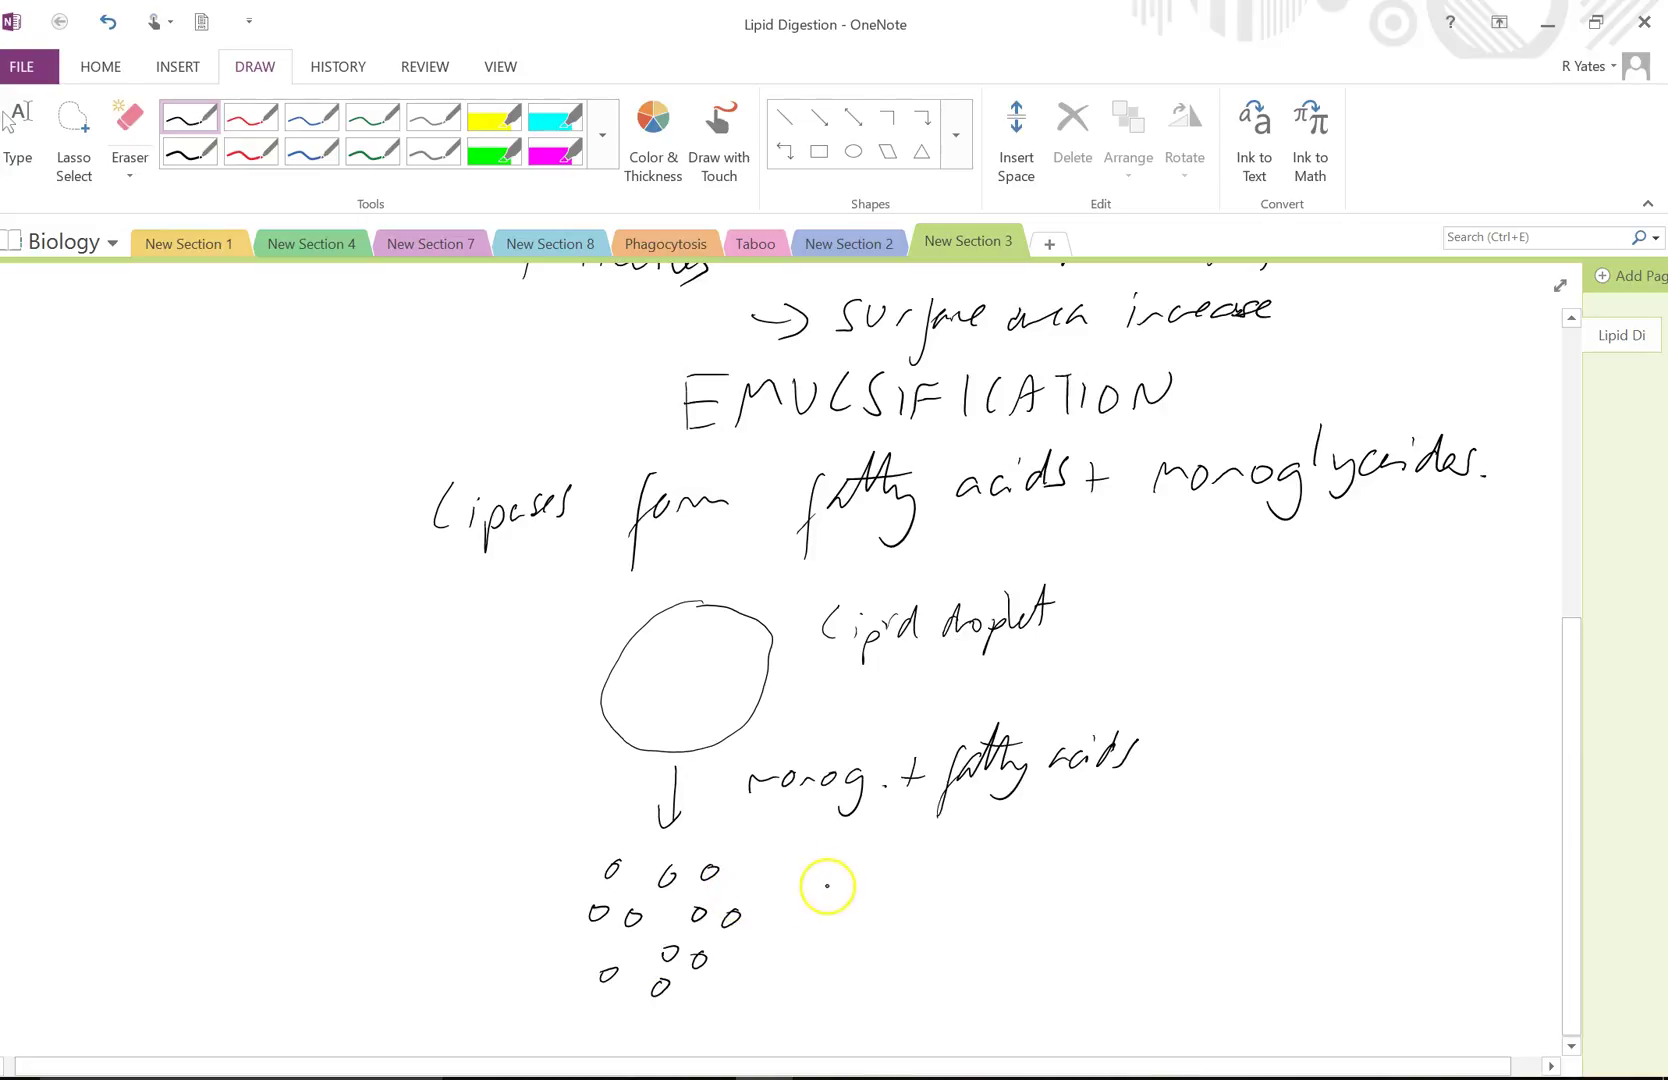
pyautogui.moveTo(834, 893)
pyautogui.mouseDown()
pyautogui.moveTo(830, 931)
pyautogui.moveTo(877, 916)
pyautogui.mouseUp()
pyautogui.moveTo(903, 900); pyautogui.dragTo(918, 914)
pyautogui.moveTo(934, 856); pyautogui.dragTo(928, 916)
pyautogui.moveTo(950, 852)
pyautogui.mouseDown()
pyautogui.moveTo(944, 916)
pyautogui.moveTo(962, 914)
pyautogui.mouseUp()
pyautogui.moveTo(980, 880); pyautogui.dragTo(966, 926)
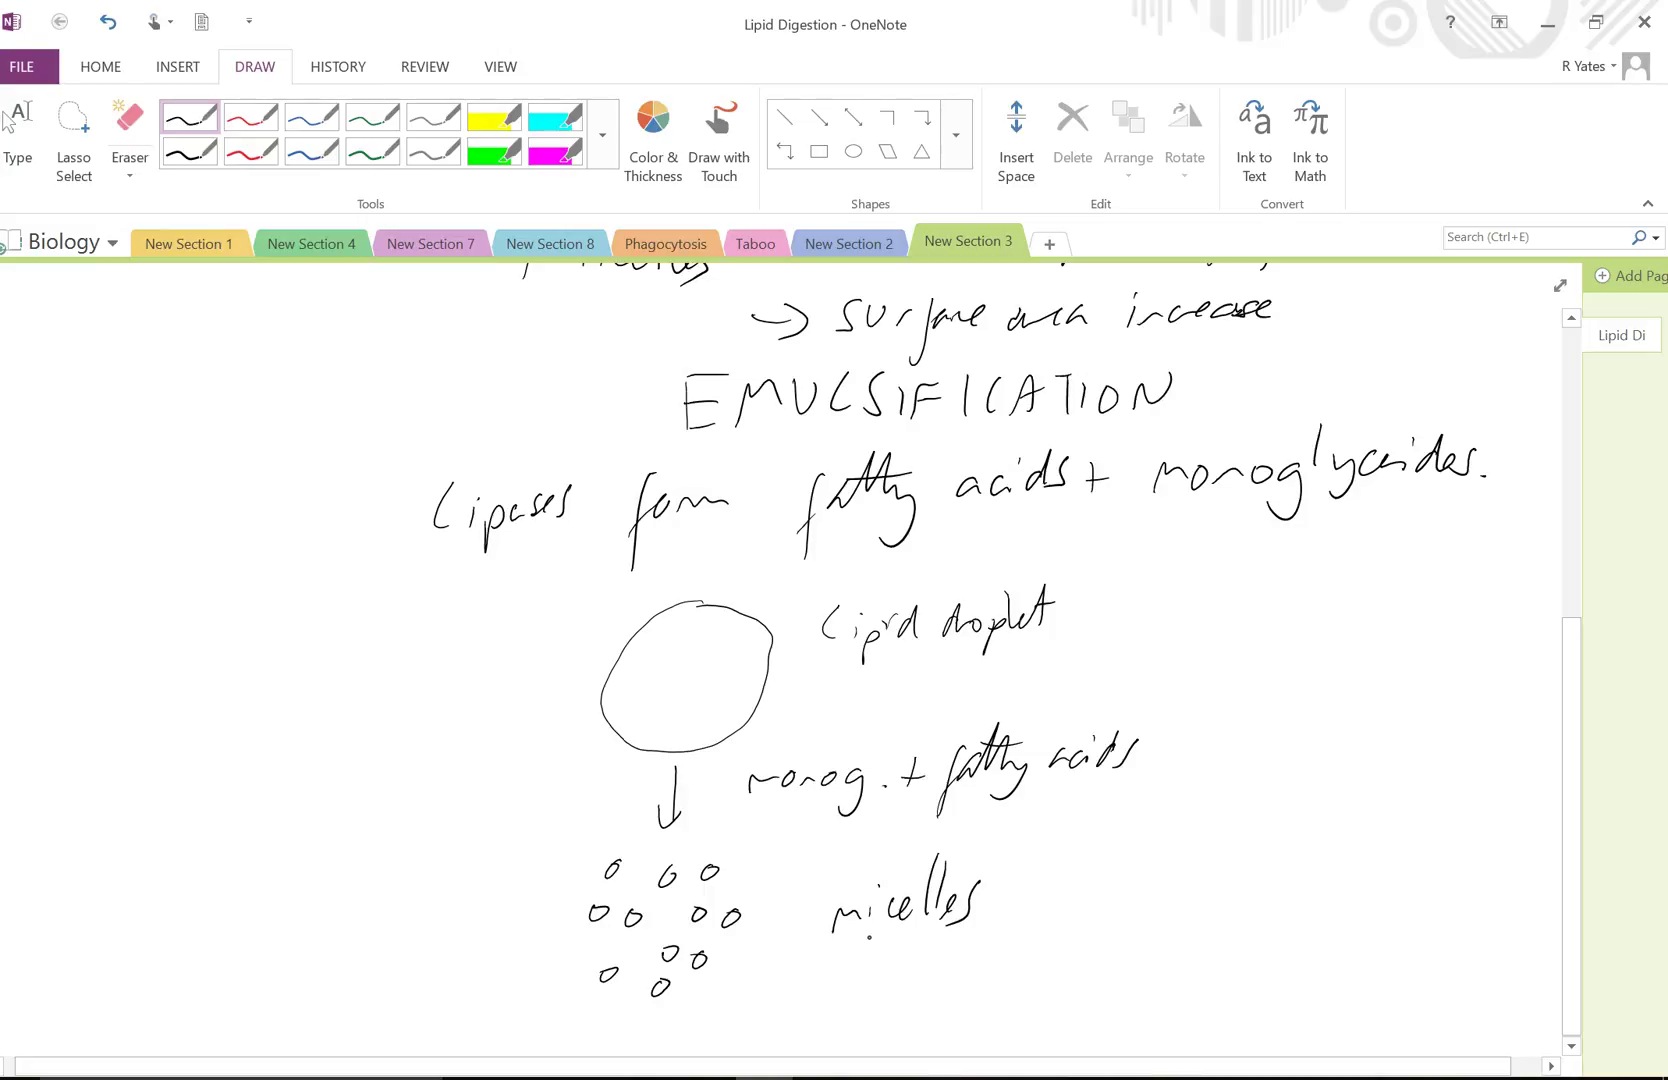
pyautogui.click(8, 120)
pyautogui.scroll(-3, 1150, 680)
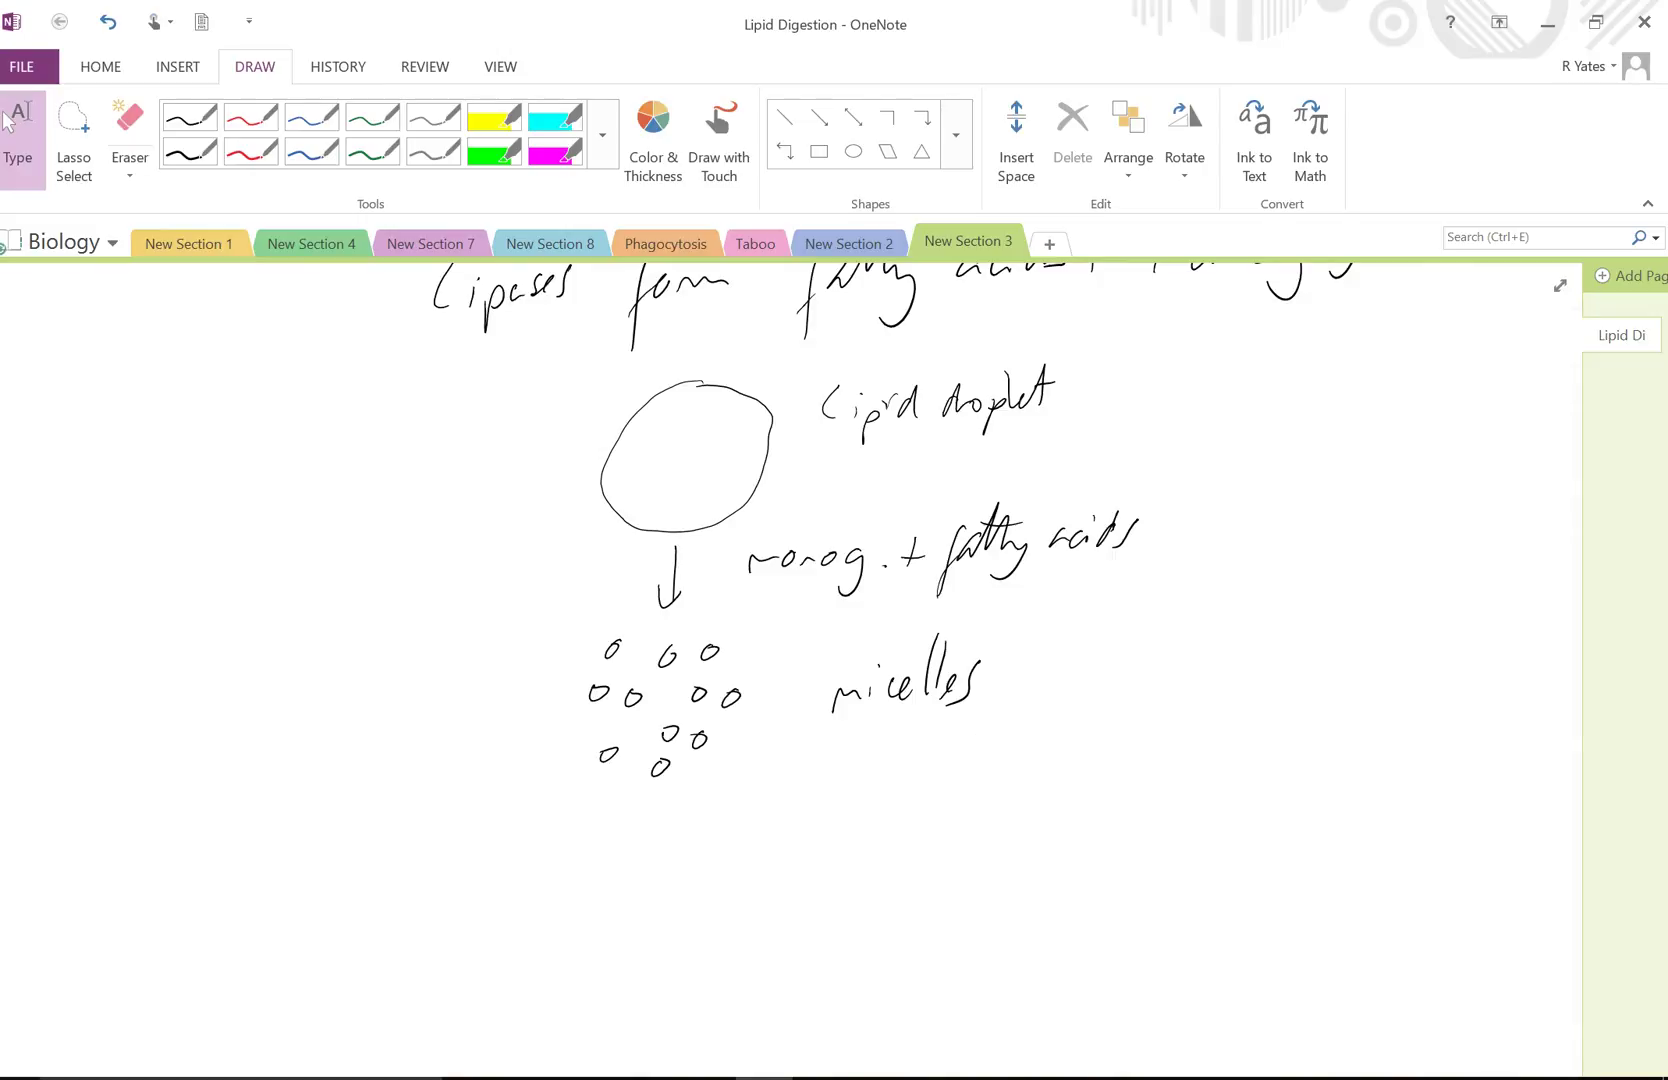
# Step: Draw arrows below the micelles leading to two monoglyceride shapes and several fatty-acid tails
pyautogui.click(190, 117)
pyautogui.moveTo(594, 800); pyautogui.dragTo(566, 850)
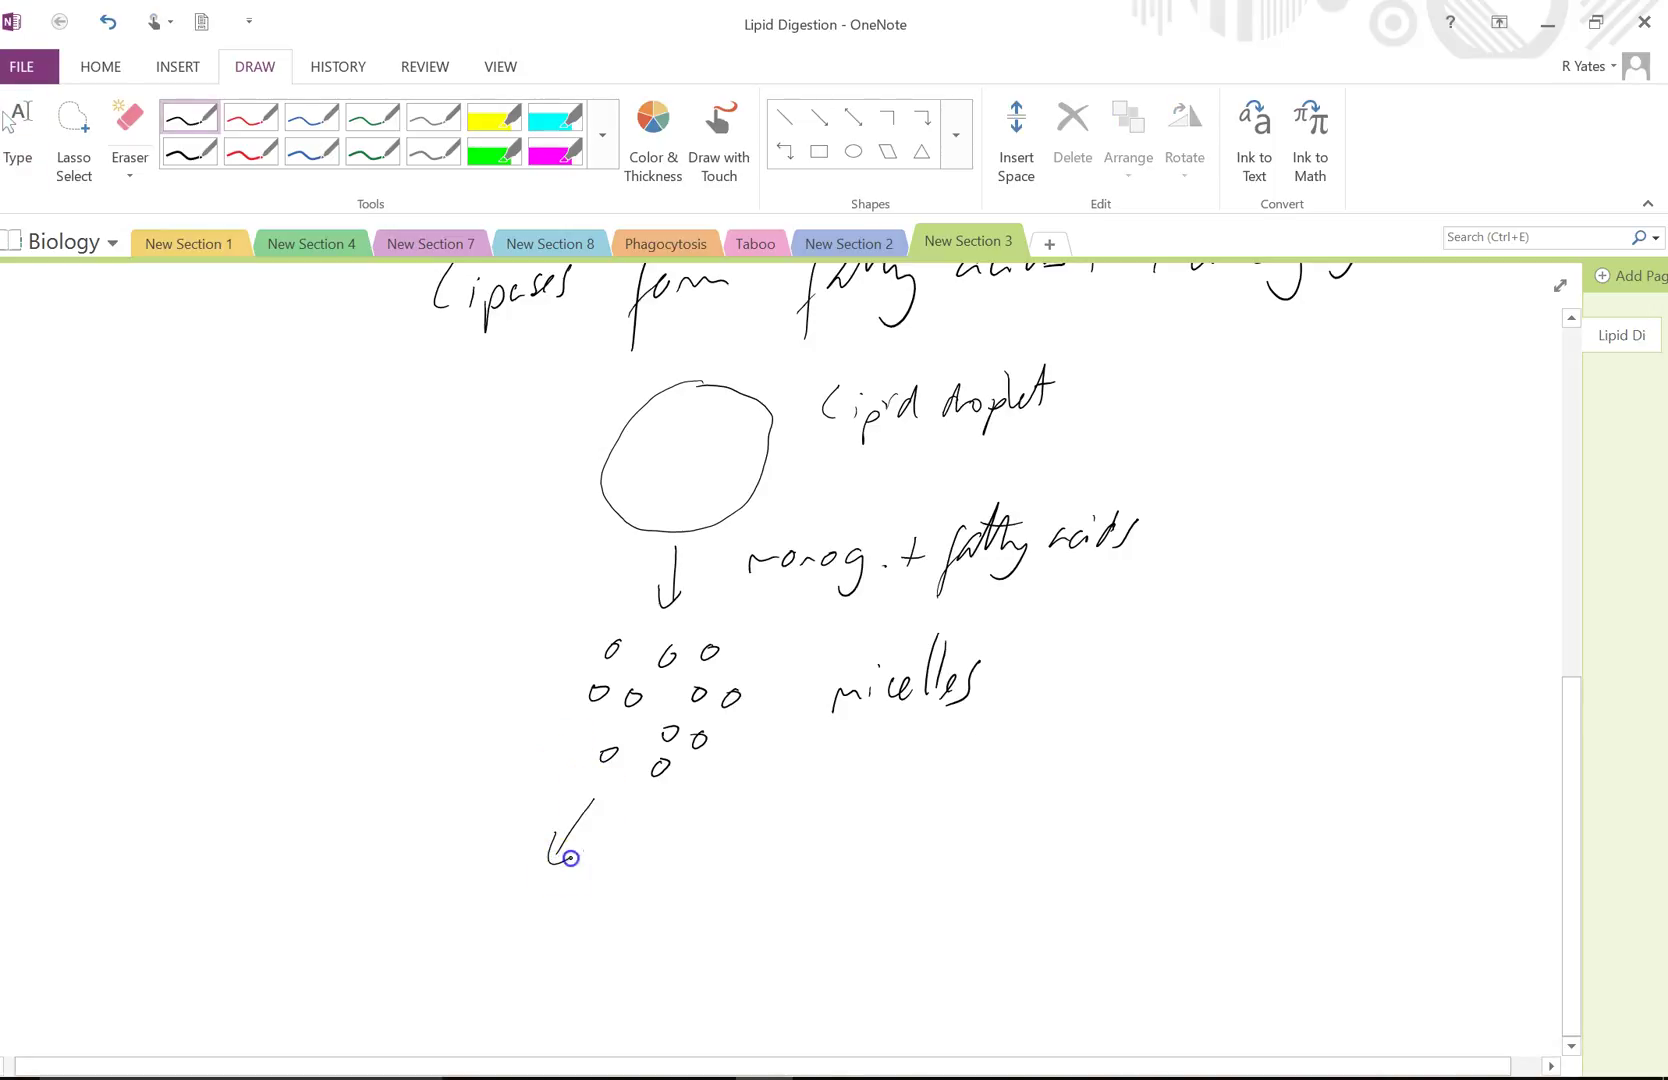
pyautogui.moveTo(716, 850)
pyautogui.mouseDown()
pyautogui.moveTo(690, 804)
pyautogui.moveTo(708, 862)
pyautogui.mouseUp()
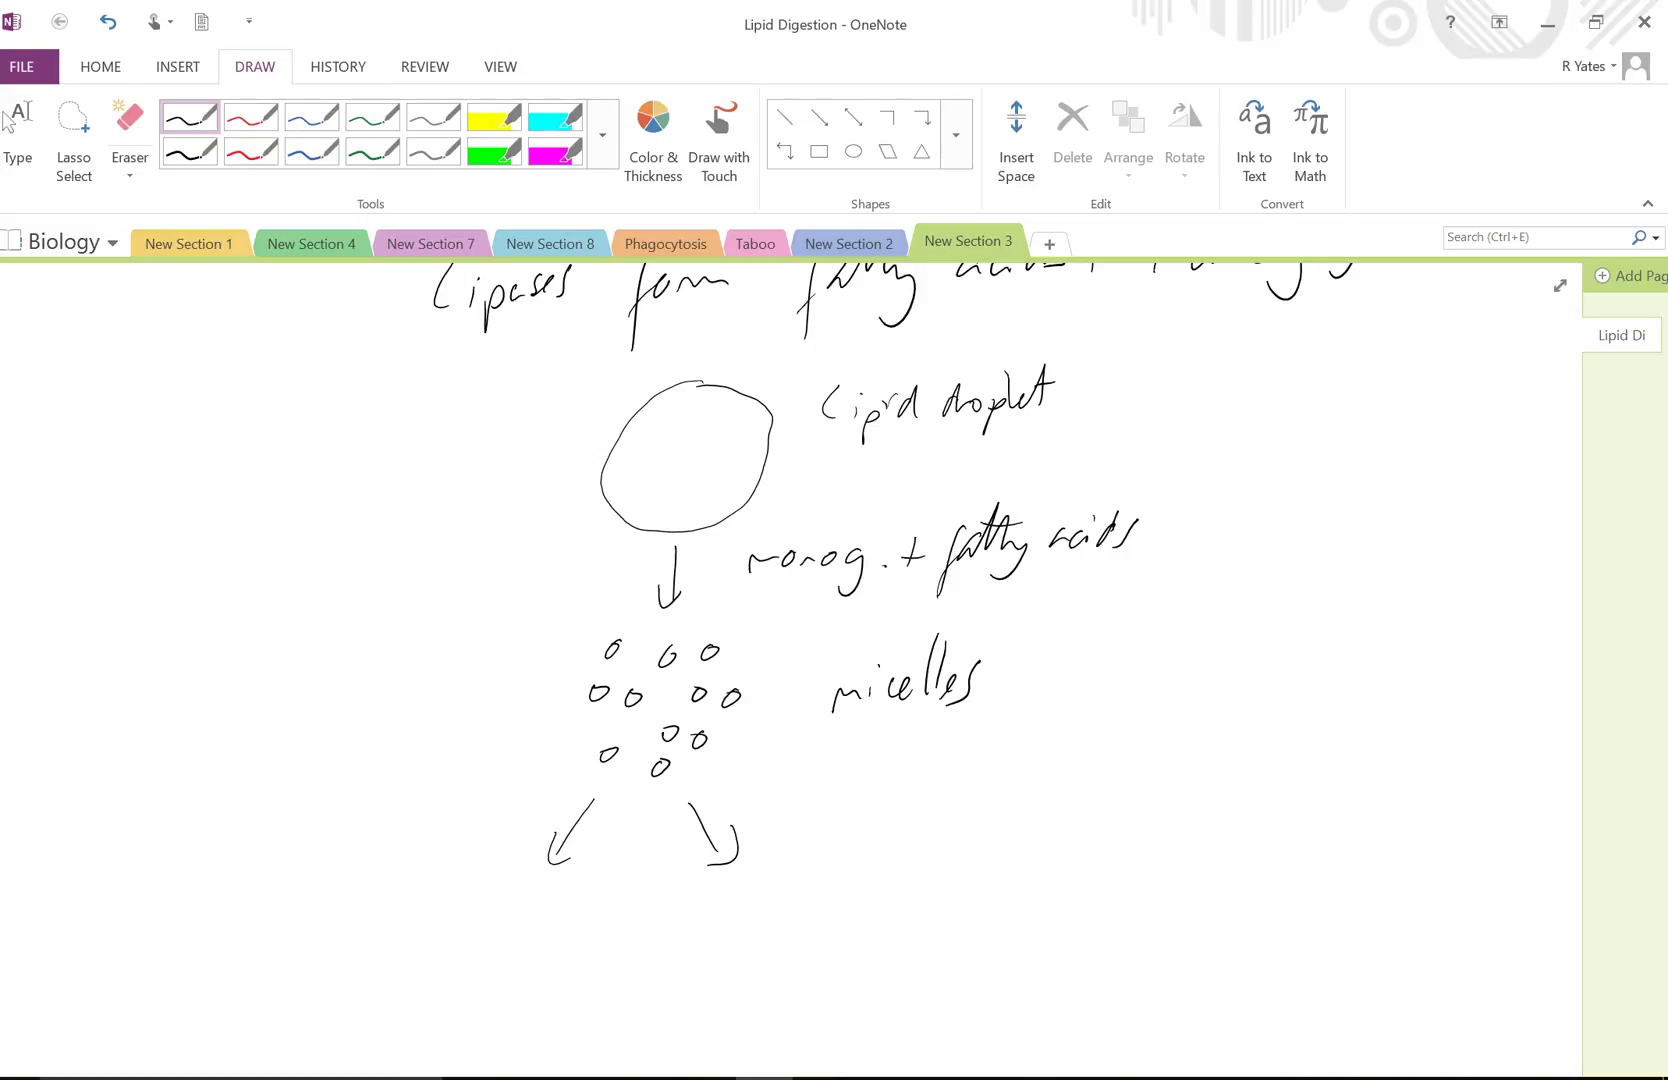
pyautogui.scroll(-2, 975, 697)
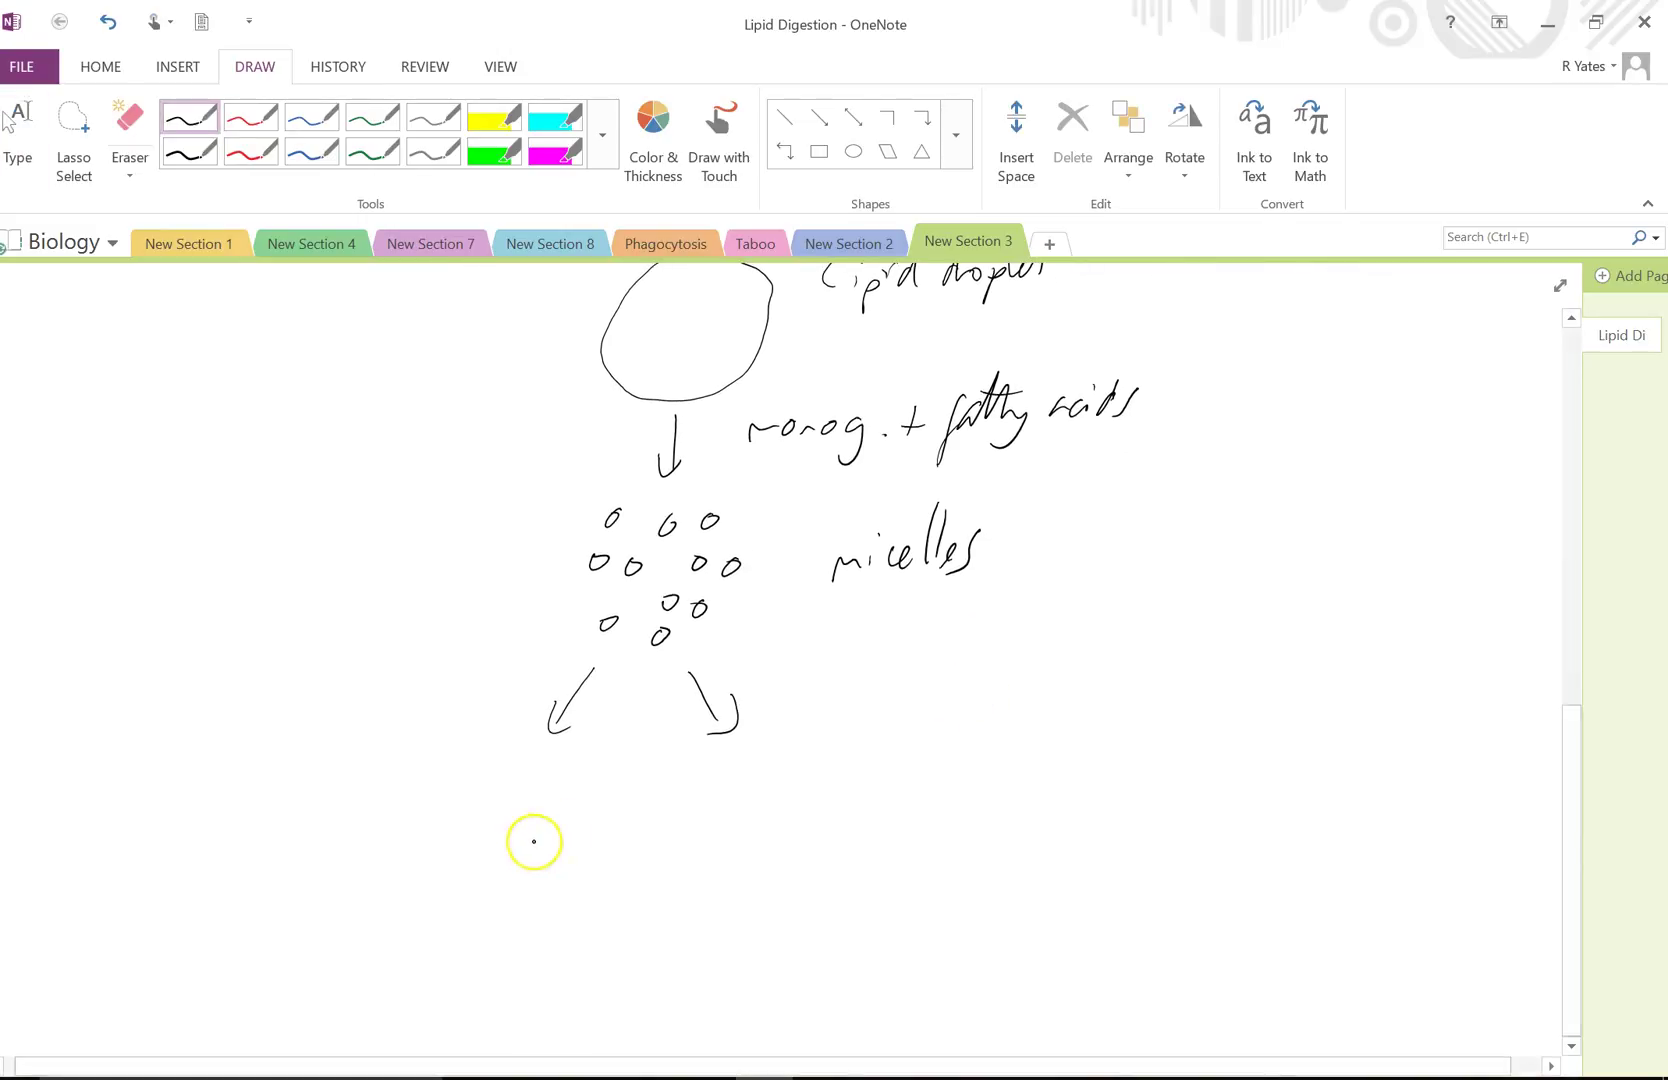
pyautogui.moveTo(513, 795)
pyautogui.mouseDown()
pyautogui.moveTo(525, 786)
pyautogui.moveTo(507, 877)
pyautogui.mouseUp()
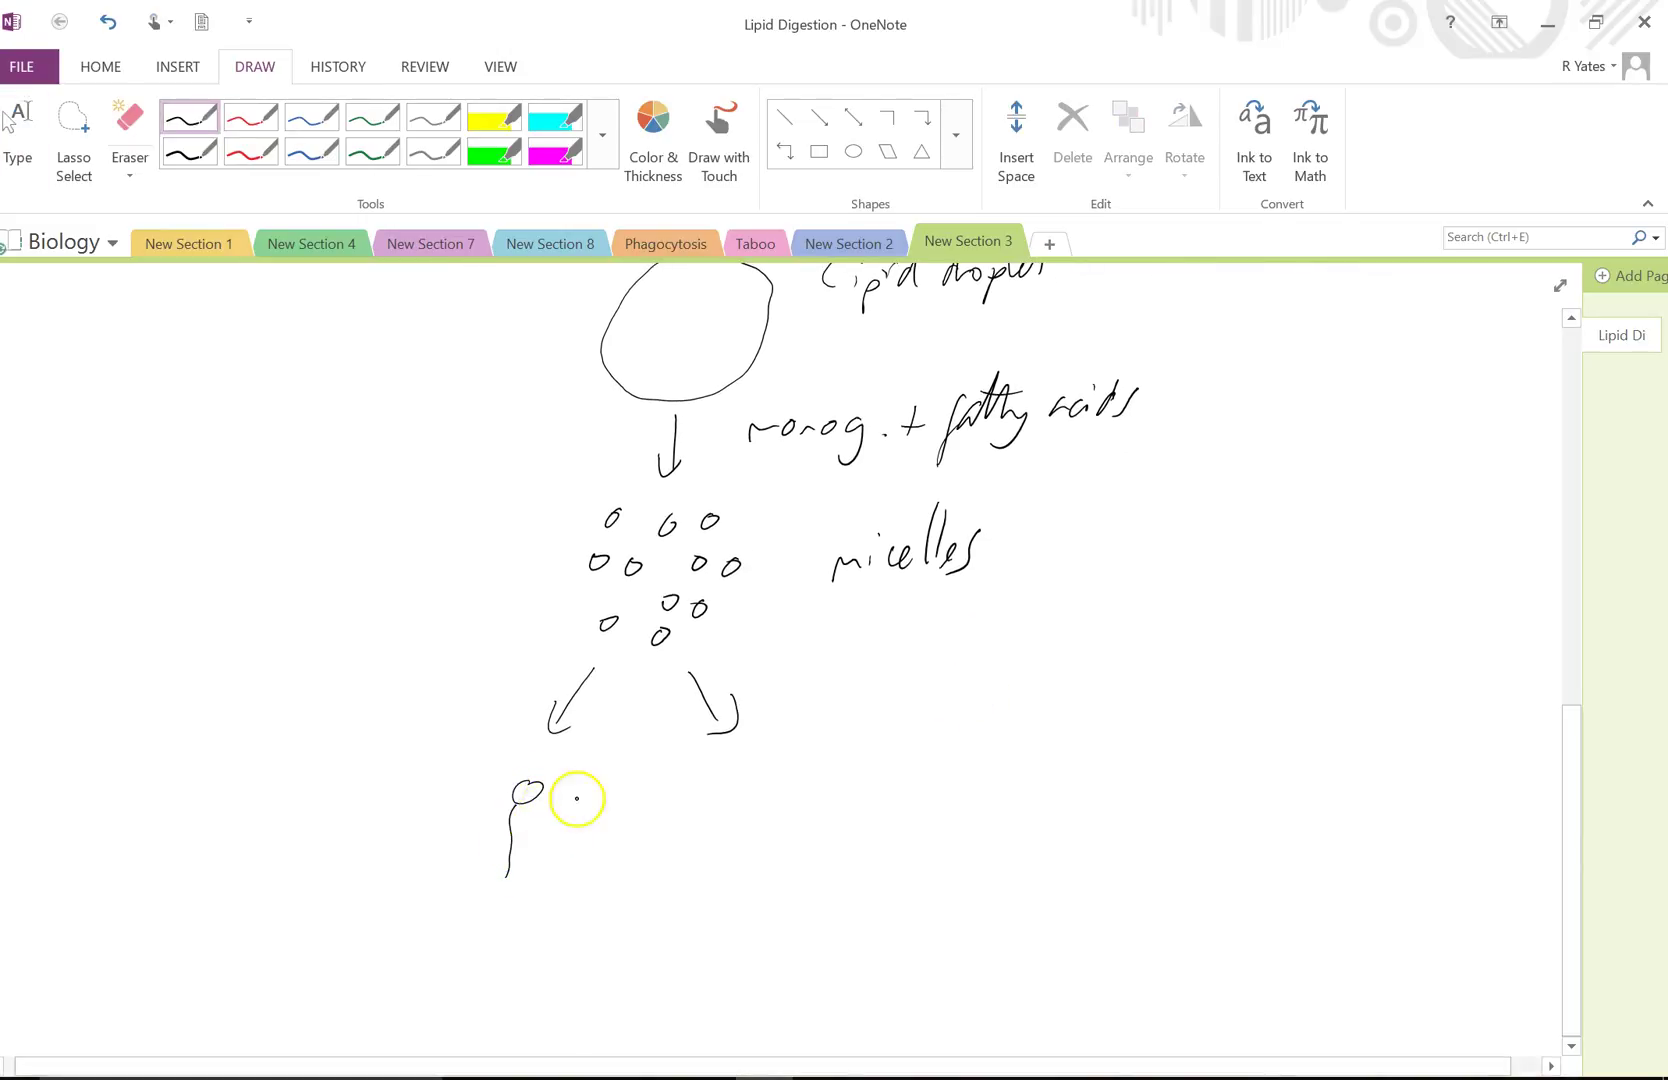
pyautogui.moveTo(585, 800); pyautogui.dragTo(587, 877)
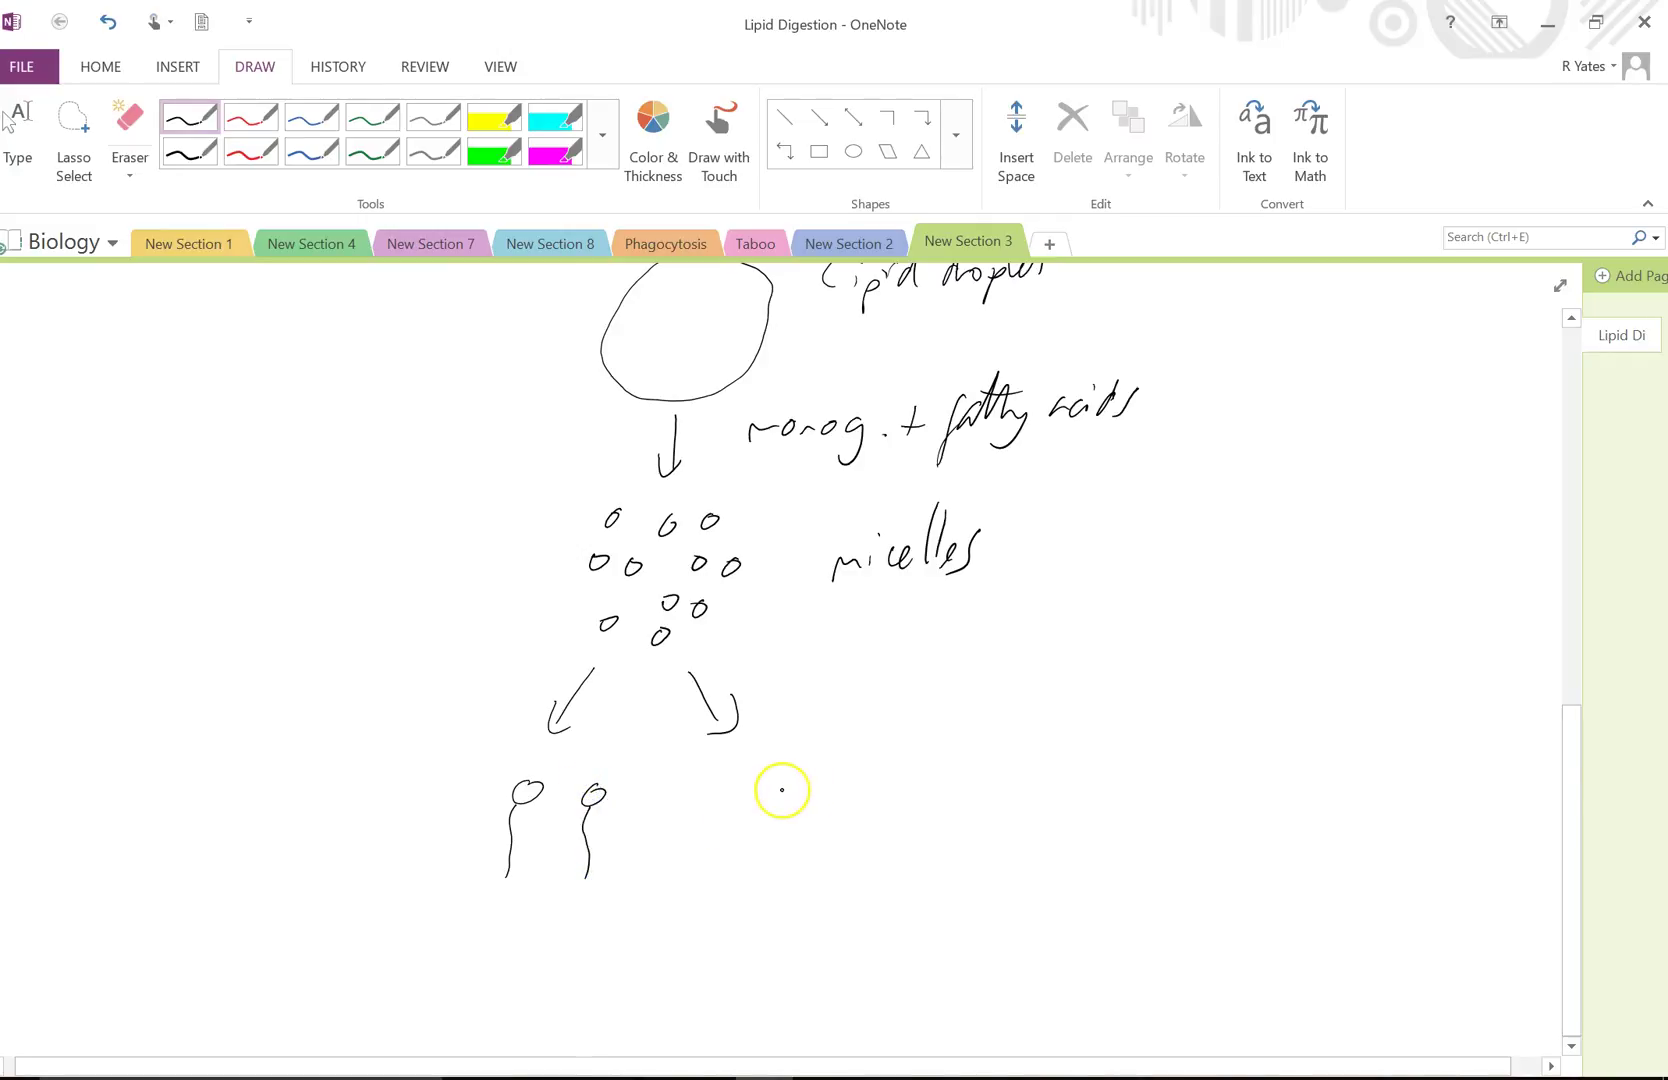
pyautogui.moveTo(796, 797); pyautogui.dragTo(789, 877)
pyautogui.moveTo(822, 806); pyautogui.dragTo(827, 869)
pyautogui.moveTo(772, 797); pyautogui.dragTo(772, 890)
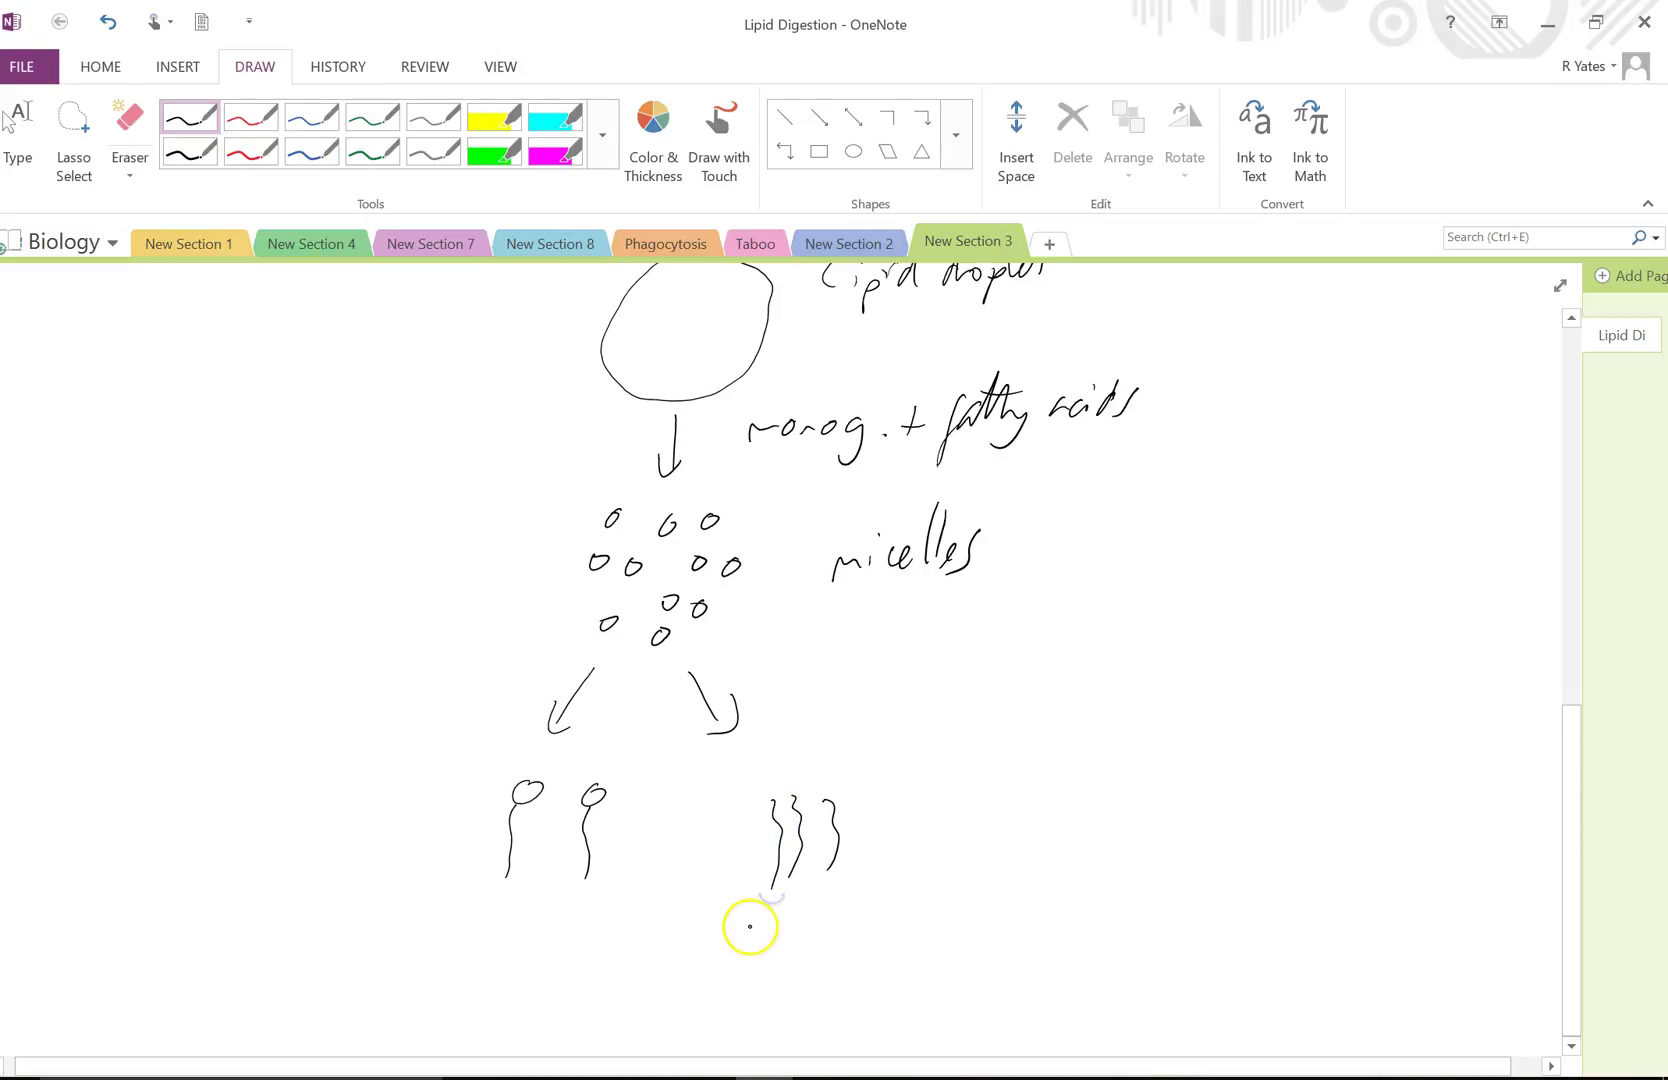
# Step: Draw the epithelial cell outline with microvilli beneath the molecules
pyautogui.scroll(-2, 1083, 752)
pyautogui.moveTo(460, 883)
pyautogui.mouseDown()
pyautogui.moveTo(700, 912)
pyautogui.moveTo(786, 882)
pyautogui.moveTo(849, 994)
pyautogui.mouseUp()
pyautogui.scroll(-5, 1072, 730)
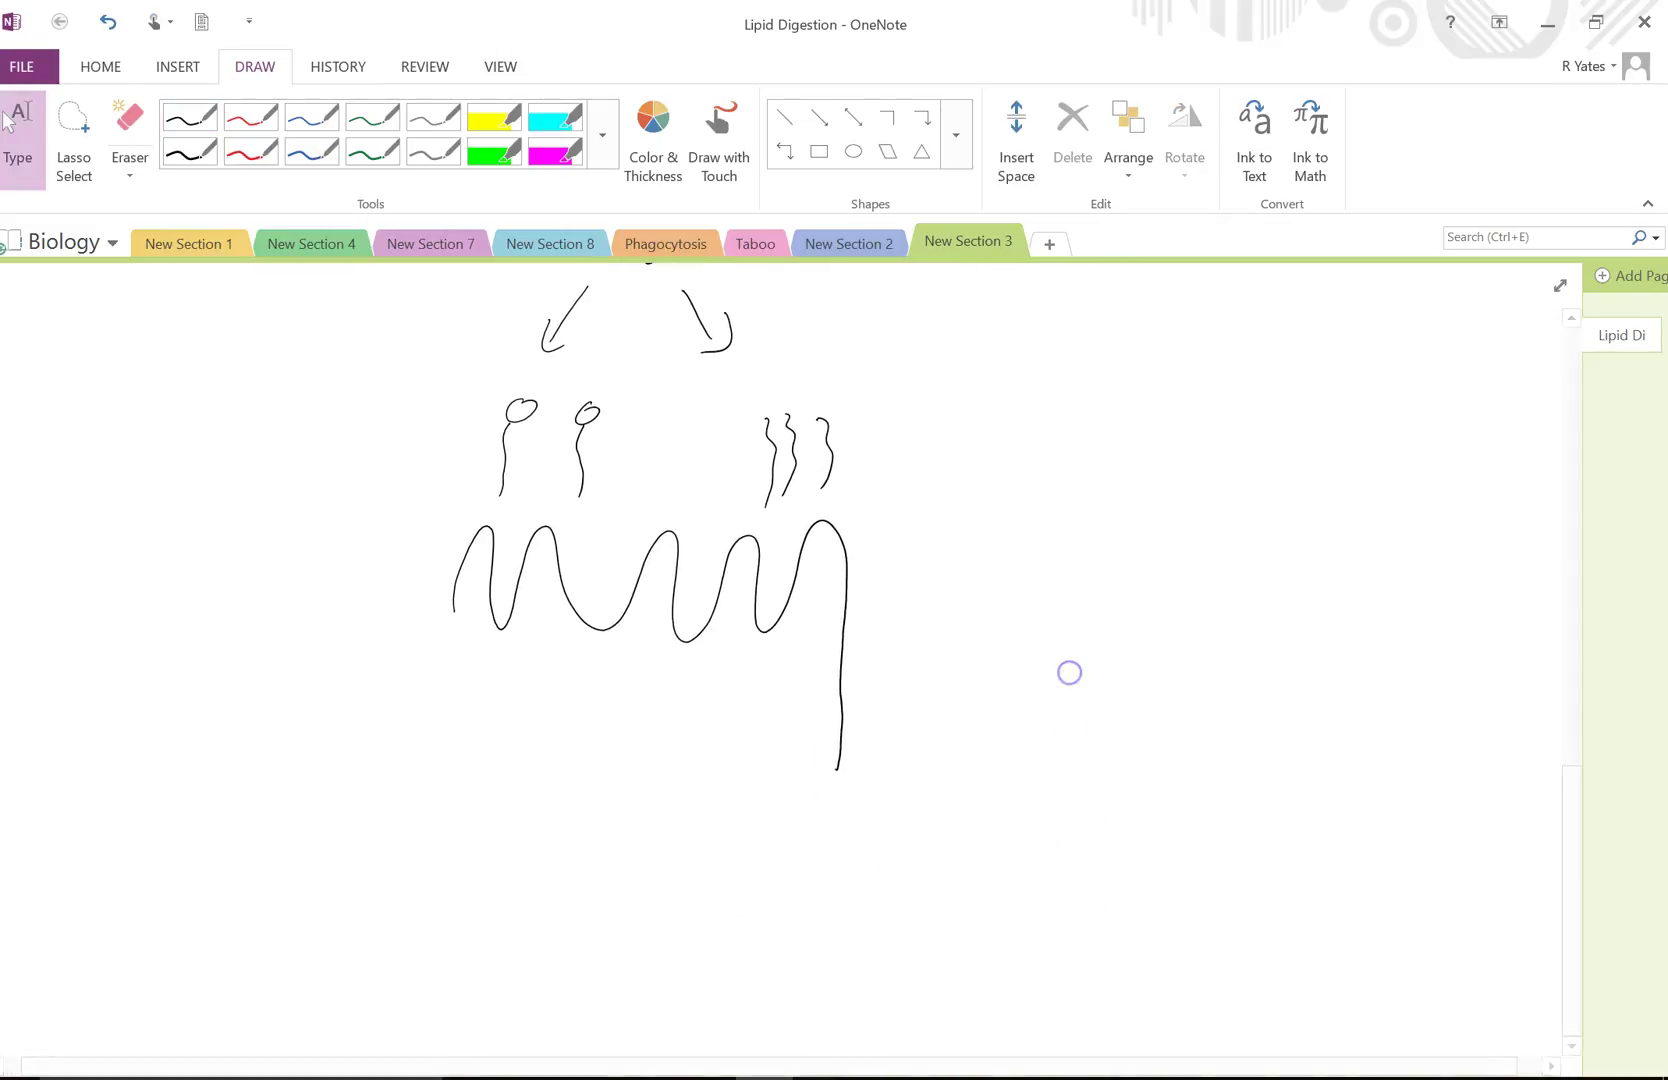
pyautogui.moveTo(451, 608)
pyautogui.mouseDown()
pyautogui.moveTo(447, 883)
pyautogui.moveTo(786, 897)
pyautogui.moveTo(838, 767)
pyautogui.mouseUp()
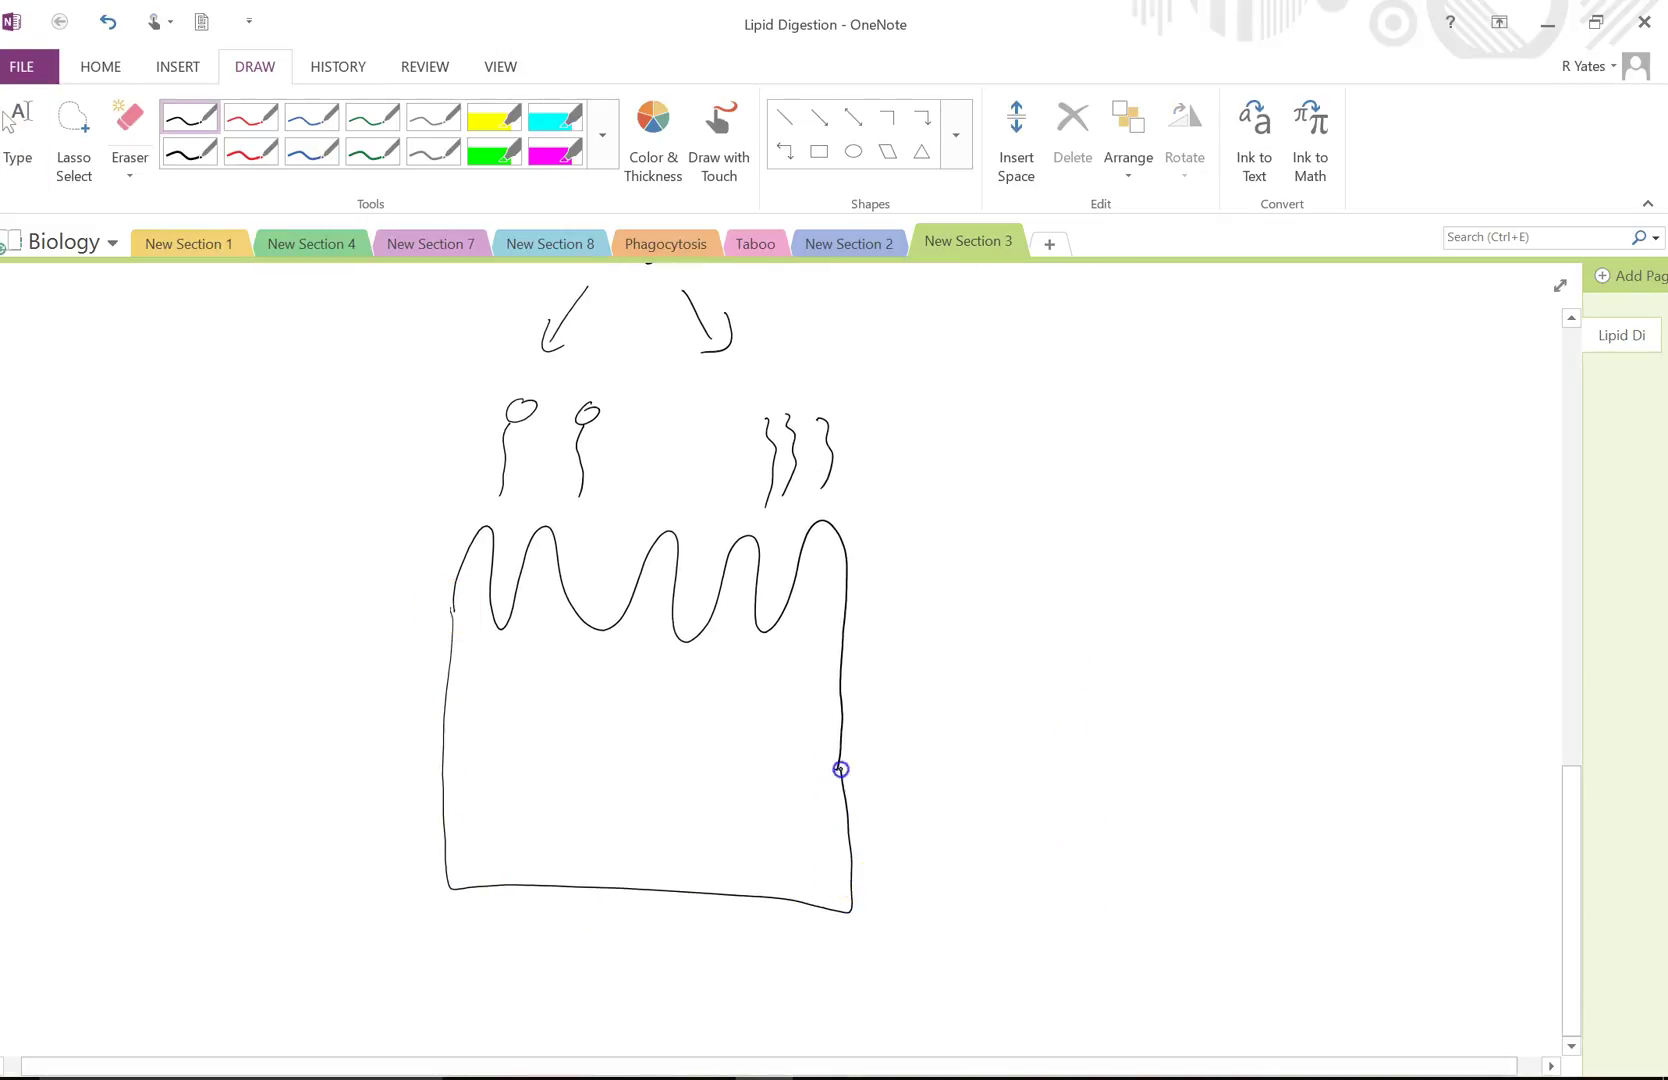
# Step: Draw an arrow from a monoglyceride into the cell, labelled 'Simple diffusion'
pyautogui.moveTo(516, 495)
pyautogui.mouseDown()
pyautogui.moveTo(528, 682)
pyautogui.moveTo(508, 678)
pyautogui.mouseUp()
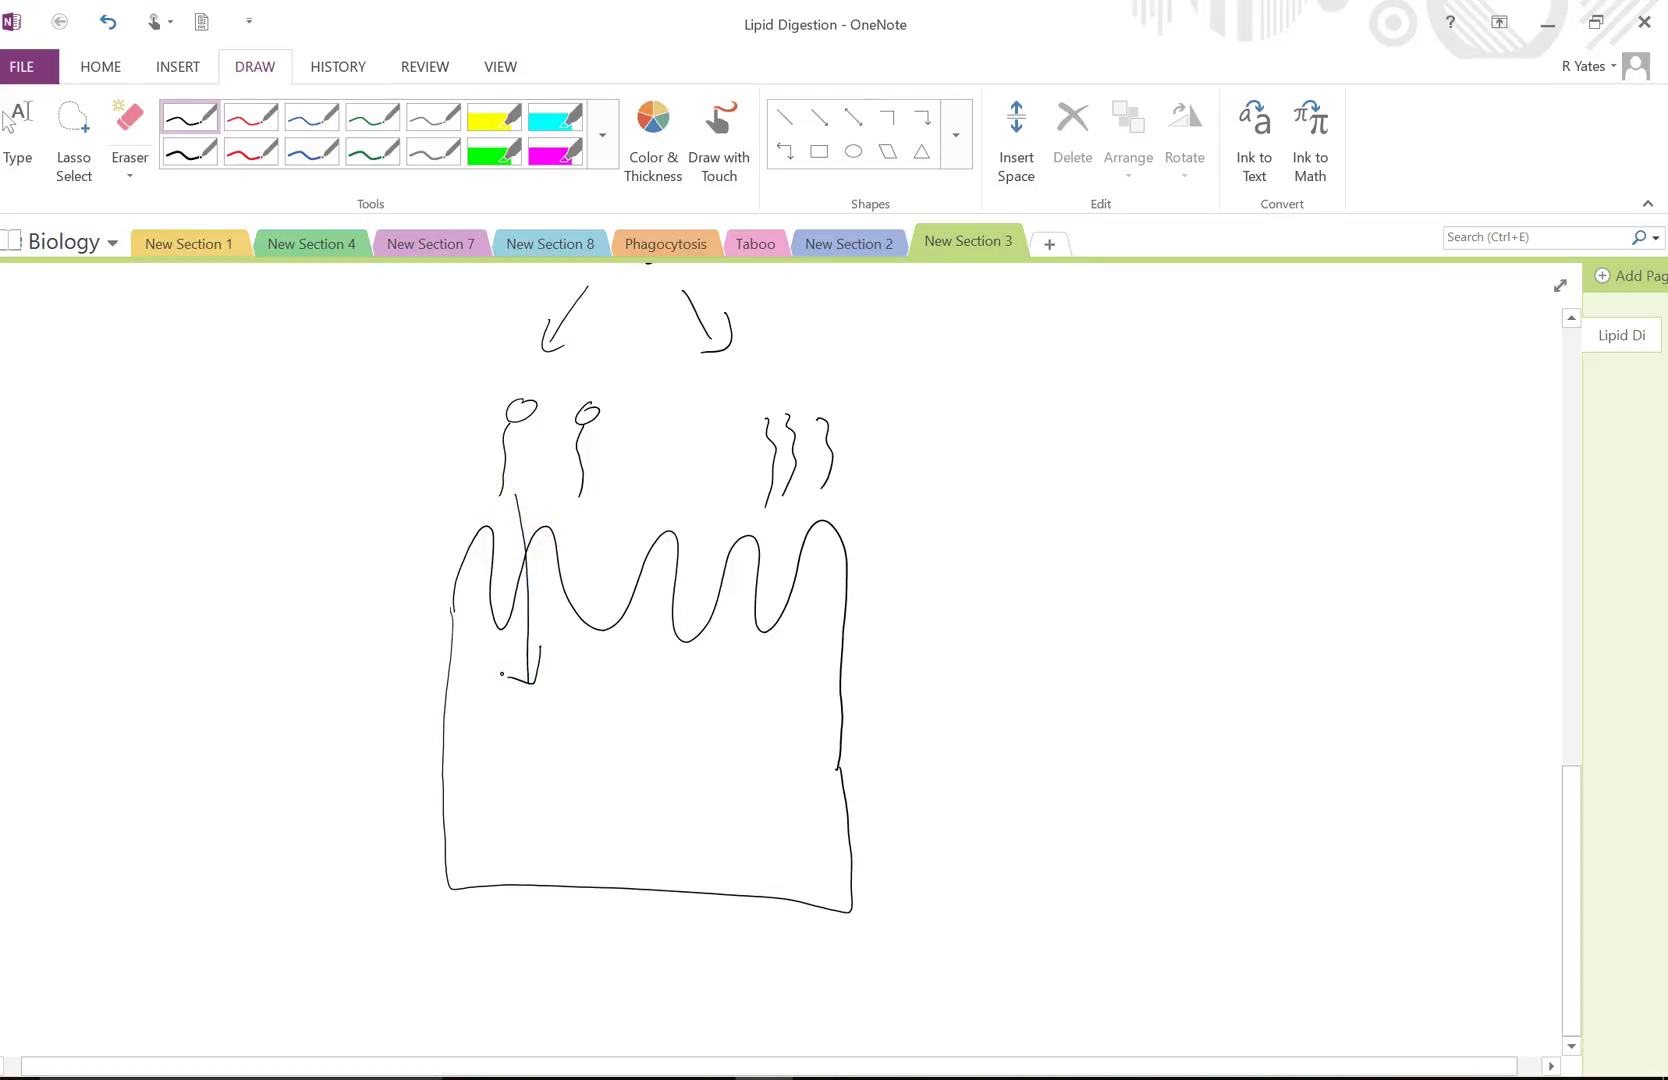
pyautogui.moveTo(253, 443)
pyautogui.mouseDown()
pyautogui.moveTo(242, 465)
pyautogui.moveTo(313, 495)
pyautogui.moveTo(338, 473)
pyautogui.mouseUp()
pyautogui.moveTo(262, 535)
pyautogui.mouseDown()
pyautogui.moveTo(261, 521)
pyautogui.moveTo(287, 592)
pyautogui.moveTo(309, 546)
pyautogui.moveTo(368, 540)
pyautogui.mouseUp()
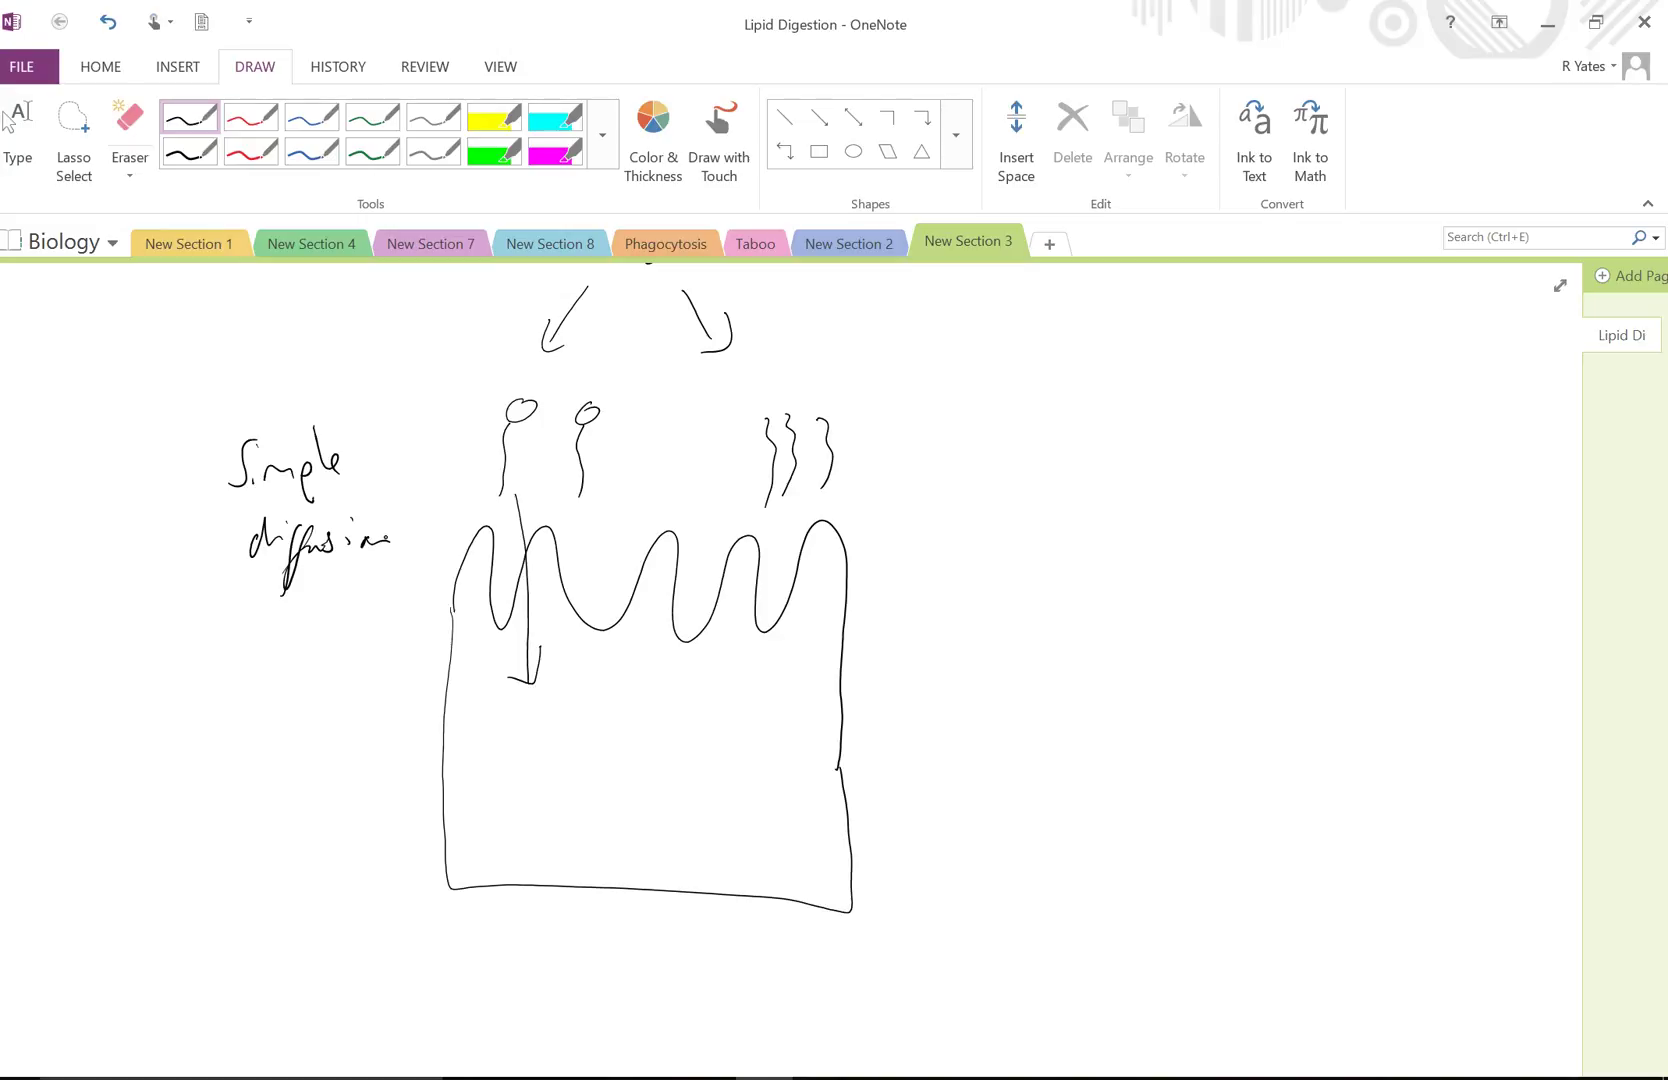
# Step: Sketch the ER inside the cell with a label line reading 'E.R + golgi reform'
pyautogui.moveTo(555, 685)
pyautogui.mouseDown()
pyautogui.moveTo(713, 667)
pyautogui.moveTo(655, 682)
pyautogui.moveTo(674, 711)
pyautogui.moveTo(583, 750)
pyautogui.moveTo(538, 693)
pyautogui.moveTo(558, 683)
pyautogui.mouseUp()
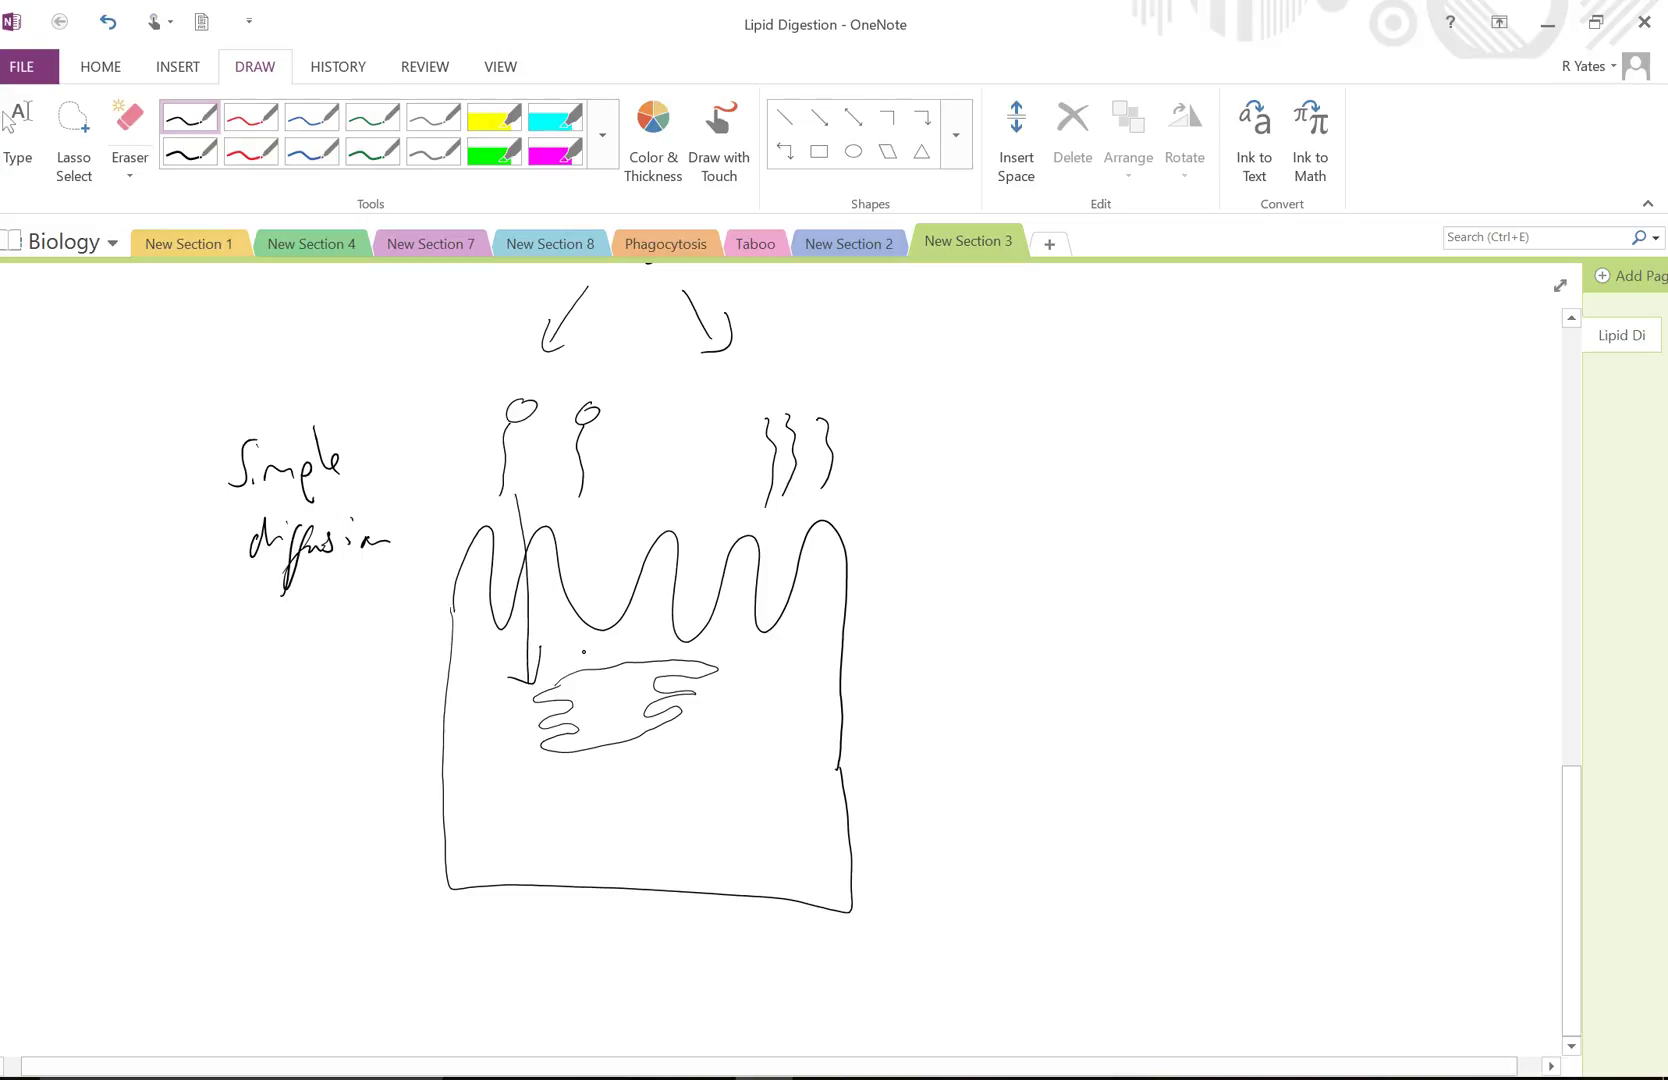
pyautogui.moveTo(741, 675); pyautogui.dragTo(890, 619)
pyautogui.moveTo(972, 569)
pyautogui.mouseDown()
pyautogui.moveTo(938, 585)
pyautogui.moveTo(960, 615)
pyautogui.mouseUp()
pyautogui.click(978, 612)
pyautogui.moveTo(998, 612); pyautogui.dragTo(1066, 612)
pyautogui.moveTo(1055, 600)
pyautogui.mouseDown()
pyautogui.moveTo(1073, 598)
pyautogui.moveTo(1090, 636)
pyautogui.moveTo(1134, 600)
pyautogui.mouseUp()
pyautogui.moveTo(1150, 560); pyautogui.dragTo(1152, 637)
pyautogui.click(1185, 603)
pyautogui.click(1187, 590)
pyautogui.moveTo(1245, 607); pyautogui.dragTo(1280, 590)
pyautogui.moveTo(1290, 582)
pyautogui.mouseDown()
pyautogui.moveTo(1301, 569)
pyautogui.moveTo(1270, 652)
pyautogui.mouseUp()
pyautogui.moveTo(1262, 600)
pyautogui.mouseDown()
pyautogui.moveTo(1312, 582)
pyautogui.moveTo(1373, 595)
pyautogui.mouseUp()
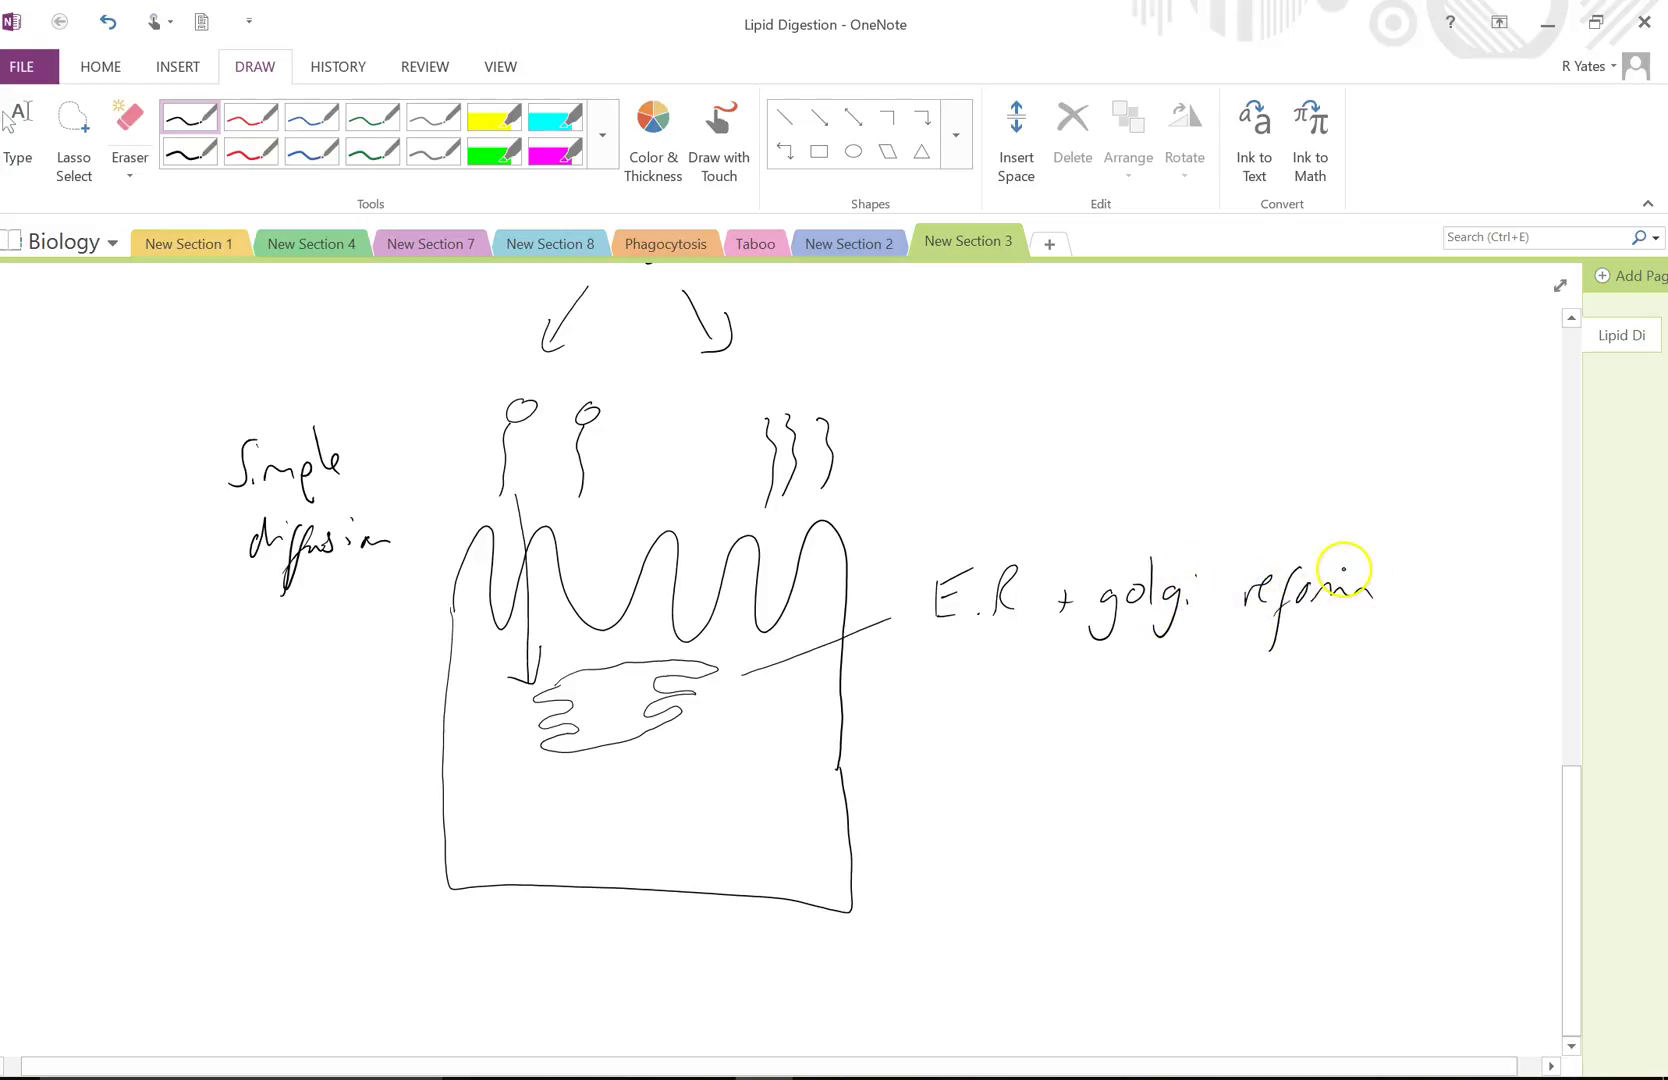
# Step: Continue the label with 'monog. + f.as. into triglycerides'
pyautogui.moveTo(933, 683)
pyautogui.mouseDown()
pyautogui.moveTo(946, 662)
pyautogui.moveTo(973, 665)
pyautogui.moveTo(1045, 700)
pyautogui.mouseUp()
pyautogui.click(1067, 668)
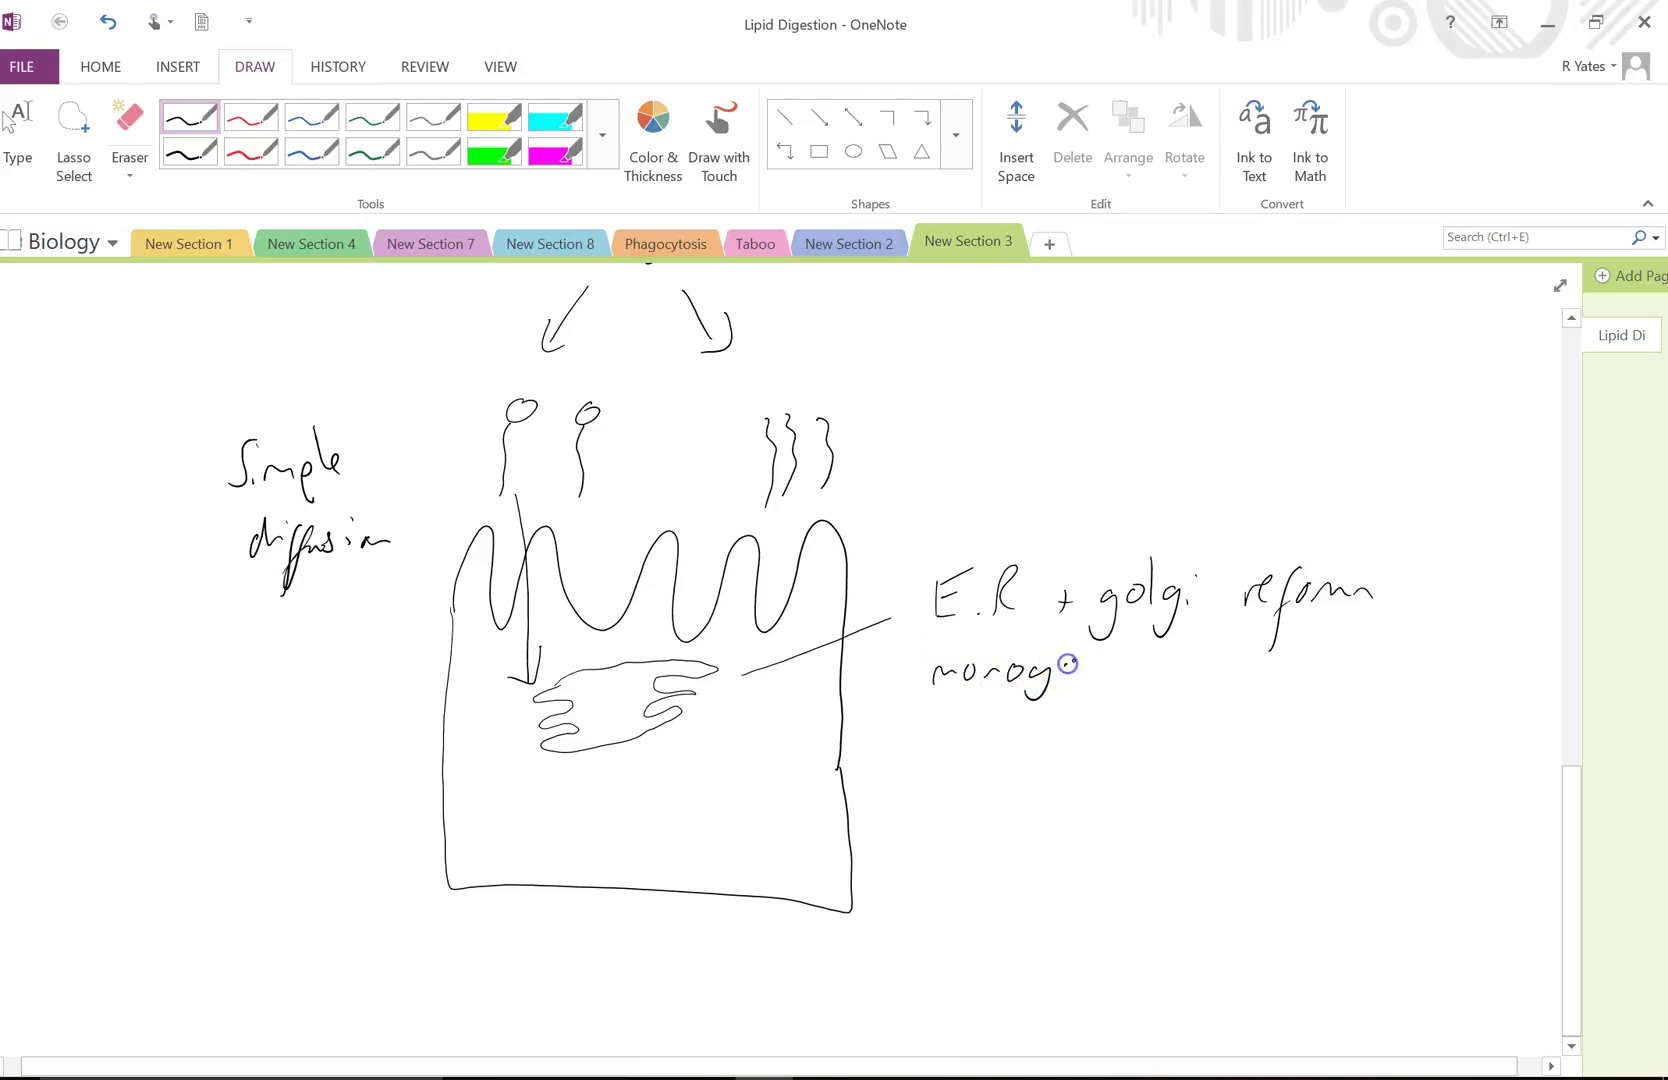
pyautogui.moveTo(1124, 655)
pyautogui.mouseDown()
pyautogui.moveTo(1121, 675)
pyautogui.moveTo(1173, 663)
pyautogui.moveTo(1160, 705)
pyautogui.moveTo(1232, 674)
pyautogui.moveTo(1310, 672)
pyautogui.mouseUp()
pyautogui.click(1195, 667)
pyautogui.click(1258, 672)
pyautogui.moveTo(1327, 660); pyautogui.dragTo(1362, 678)
pyautogui.moveTo(1356, 655); pyautogui.dragTo(1396, 662)
pyautogui.moveTo(1057, 720)
pyautogui.mouseDown()
pyautogui.moveTo(1046, 758)
pyautogui.moveTo(1094, 753)
pyautogui.moveTo(1106, 775)
pyautogui.moveTo(1191, 734)
pyautogui.moveTo(1236, 745)
pyautogui.mouseUp()
pyautogui.moveTo(1236, 745)
pyautogui.mouseDown()
pyautogui.moveTo(1250, 708)
pyautogui.moveTo(1270, 744)
pyautogui.moveTo(1240, 752)
pyautogui.mouseUp()
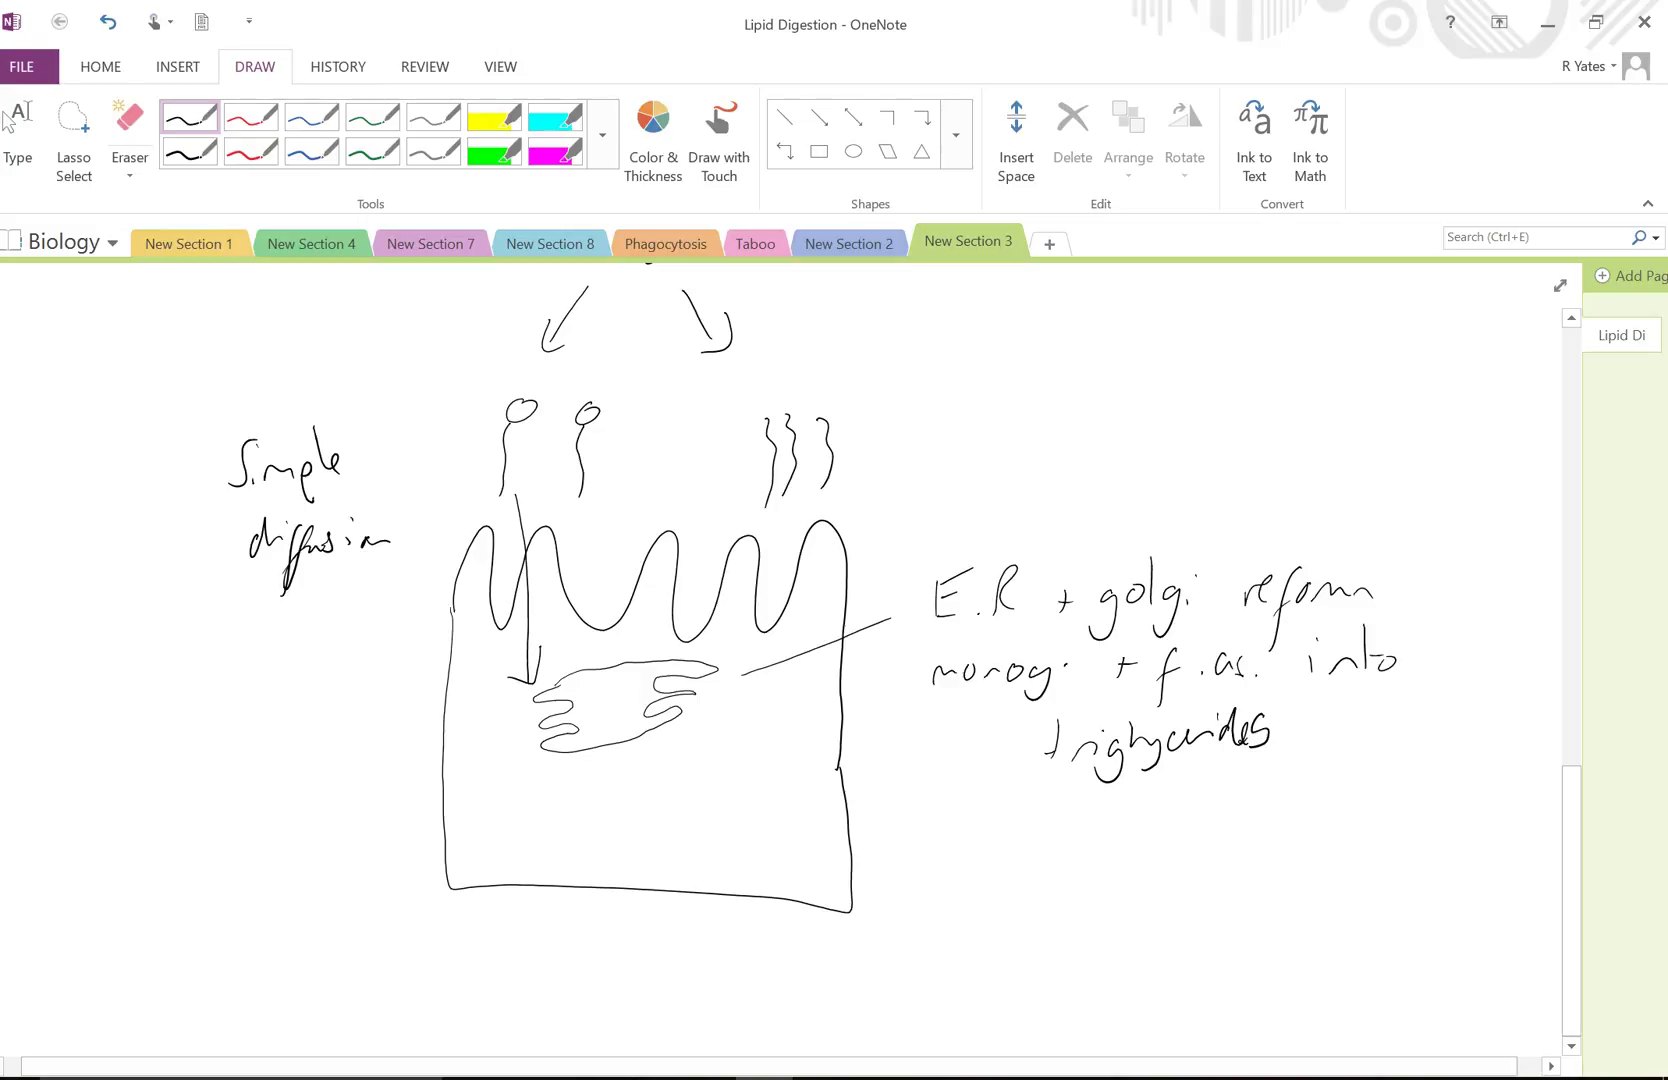
# Step: Add '→ cholesterol + lipoproteins' after the triglycerides label
pyautogui.moveTo(1282, 731); pyautogui.dragTo(1343, 742)
pyautogui.moveTo(1356, 700)
pyautogui.mouseDown()
pyautogui.moveTo(1376, 742)
pyautogui.moveTo(1382, 730)
pyautogui.mouseUp()
pyautogui.moveTo(1386, 742)
pyautogui.mouseDown()
pyautogui.moveTo(1430, 693)
pyautogui.moveTo(1460, 725)
pyautogui.moveTo(1478, 719)
pyautogui.moveTo(1464, 730)
pyautogui.mouseUp()
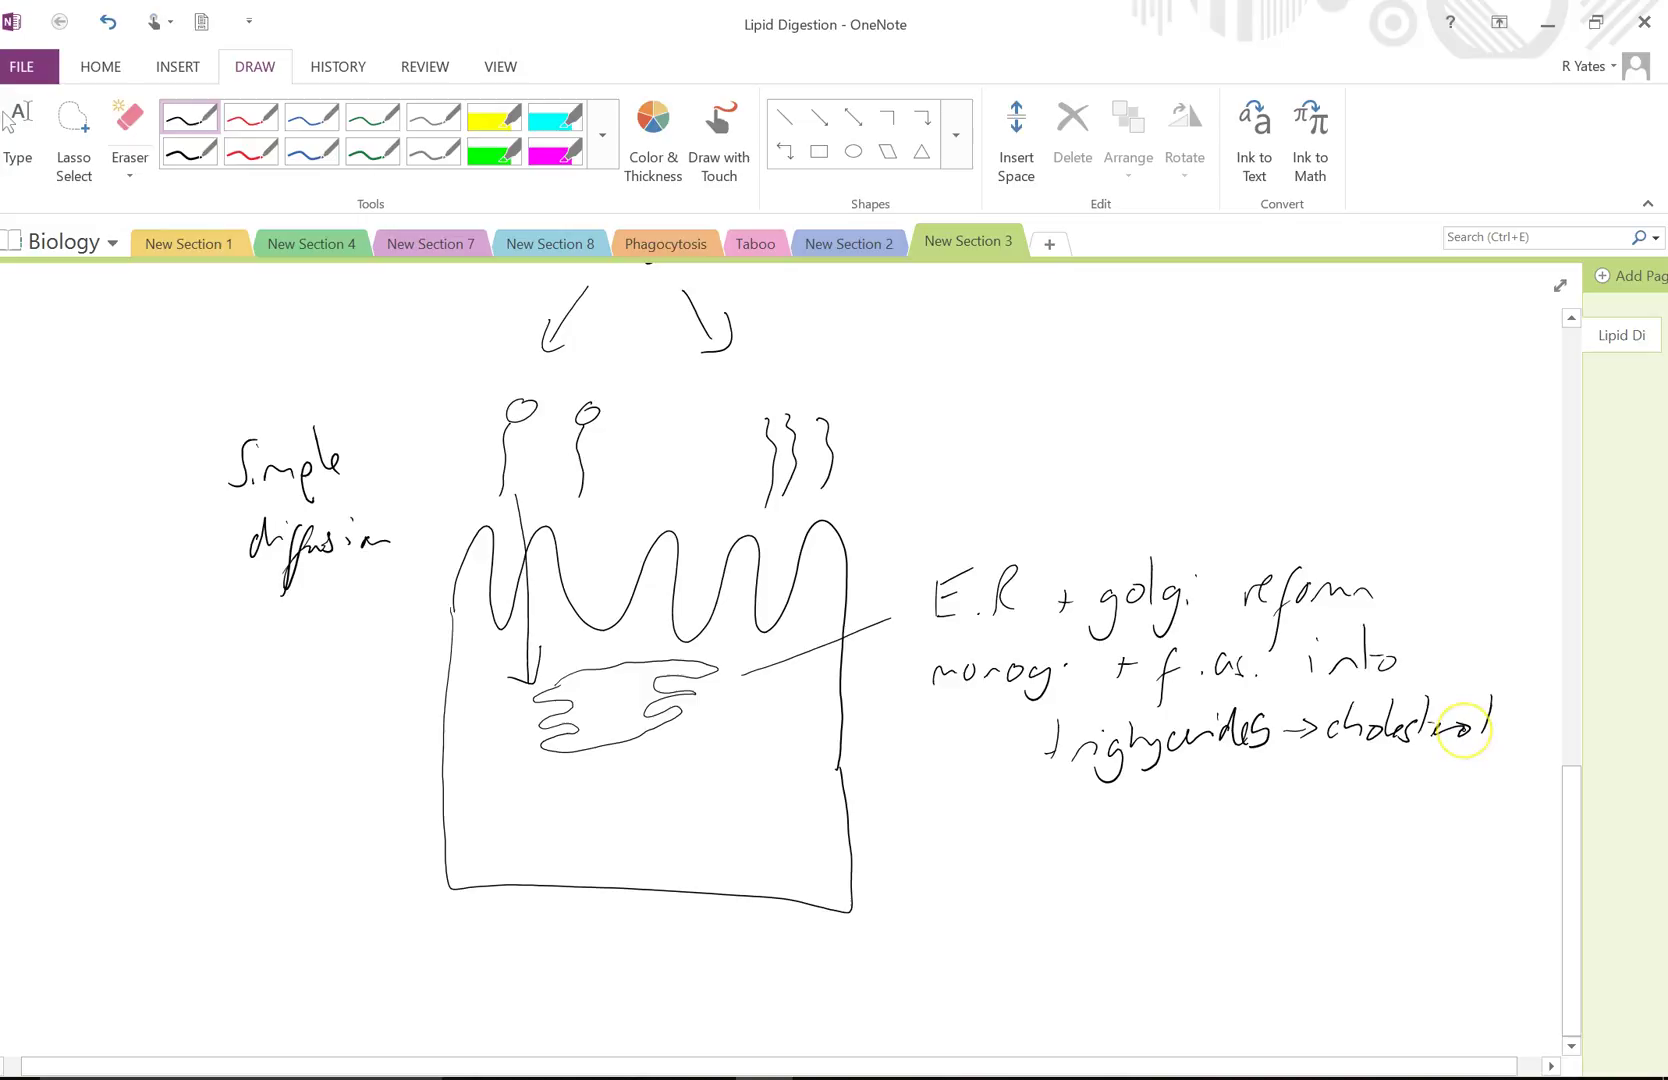
pyautogui.moveTo(1228, 790); pyautogui.dragTo(1249, 788)
pyautogui.moveTo(1240, 778)
pyautogui.mouseDown()
pyautogui.moveTo(1238, 797)
pyautogui.moveTo(1272, 795)
pyautogui.moveTo(1280, 772)
pyautogui.mouseUp()
pyautogui.moveTo(1293, 770)
pyautogui.mouseDown()
pyautogui.moveTo(1294, 788)
pyautogui.moveTo(1452, 774)
pyautogui.mouseUp()
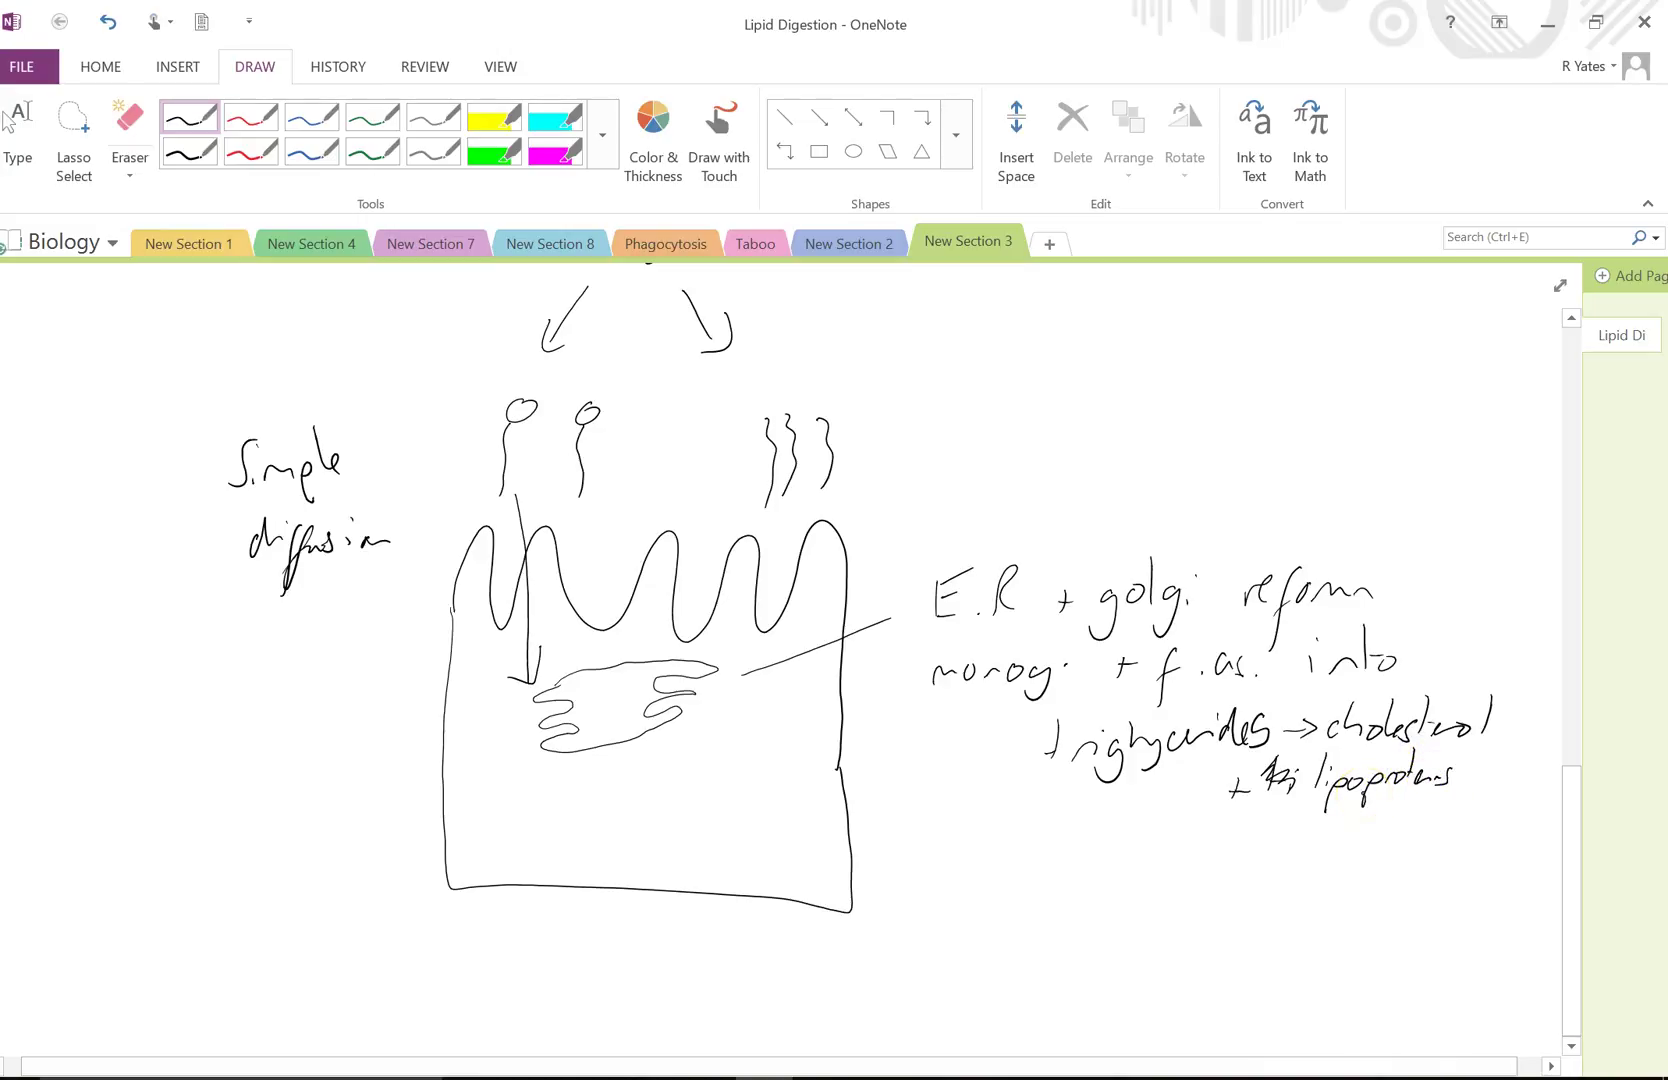
# Step: Draw two chylomicron circles inside the cell and label them 'Chylomicrons'
pyautogui.moveTo(670, 767)
pyautogui.mouseDown()
pyautogui.moveTo(703, 772)
pyautogui.moveTo(681, 808)
pyautogui.moveTo(870, 840)
pyautogui.moveTo(914, 866)
pyautogui.mouseUp()
pyautogui.moveTo(926, 810)
pyautogui.mouseDown()
pyautogui.moveTo(964, 886)
pyautogui.moveTo(996, 856)
pyautogui.moveTo(1052, 870)
pyautogui.mouseUp()
pyautogui.moveTo(1054, 840); pyautogui.dragTo(1086, 870)
pyautogui.moveTo(1098, 855); pyautogui.dragTo(1106, 868)
pyautogui.moveTo(1112, 870); pyautogui.dragTo(1130, 880)
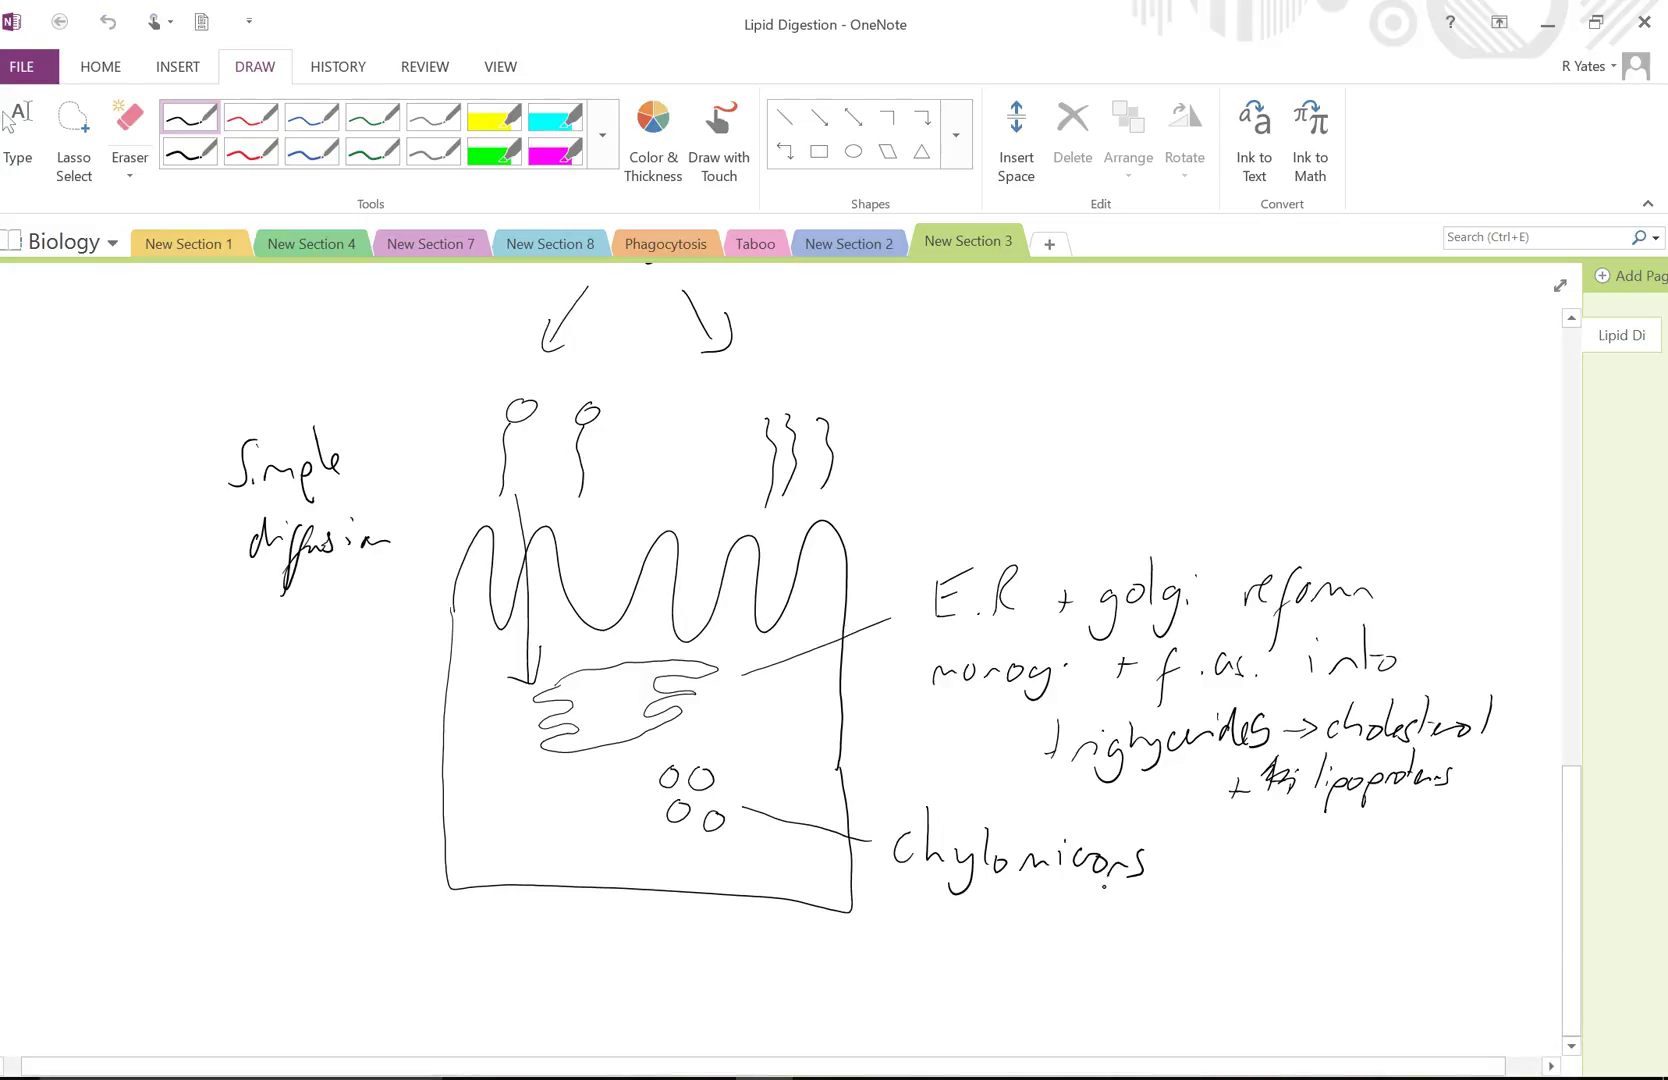
# Step: Replace the box-shaped cell bottom with a rounded base holding a vesicle
pyautogui.click(726, 905)
pyautogui.moveTo(453, 606)
pyautogui.mouseDown()
pyautogui.moveTo(465, 841)
pyautogui.moveTo(633, 923)
pyautogui.moveTo(697, 918)
pyautogui.moveTo(697, 874)
pyautogui.moveTo(752, 933)
pyautogui.moveTo(830, 865)
pyautogui.moveTo(838, 765)
pyautogui.mouseUp()
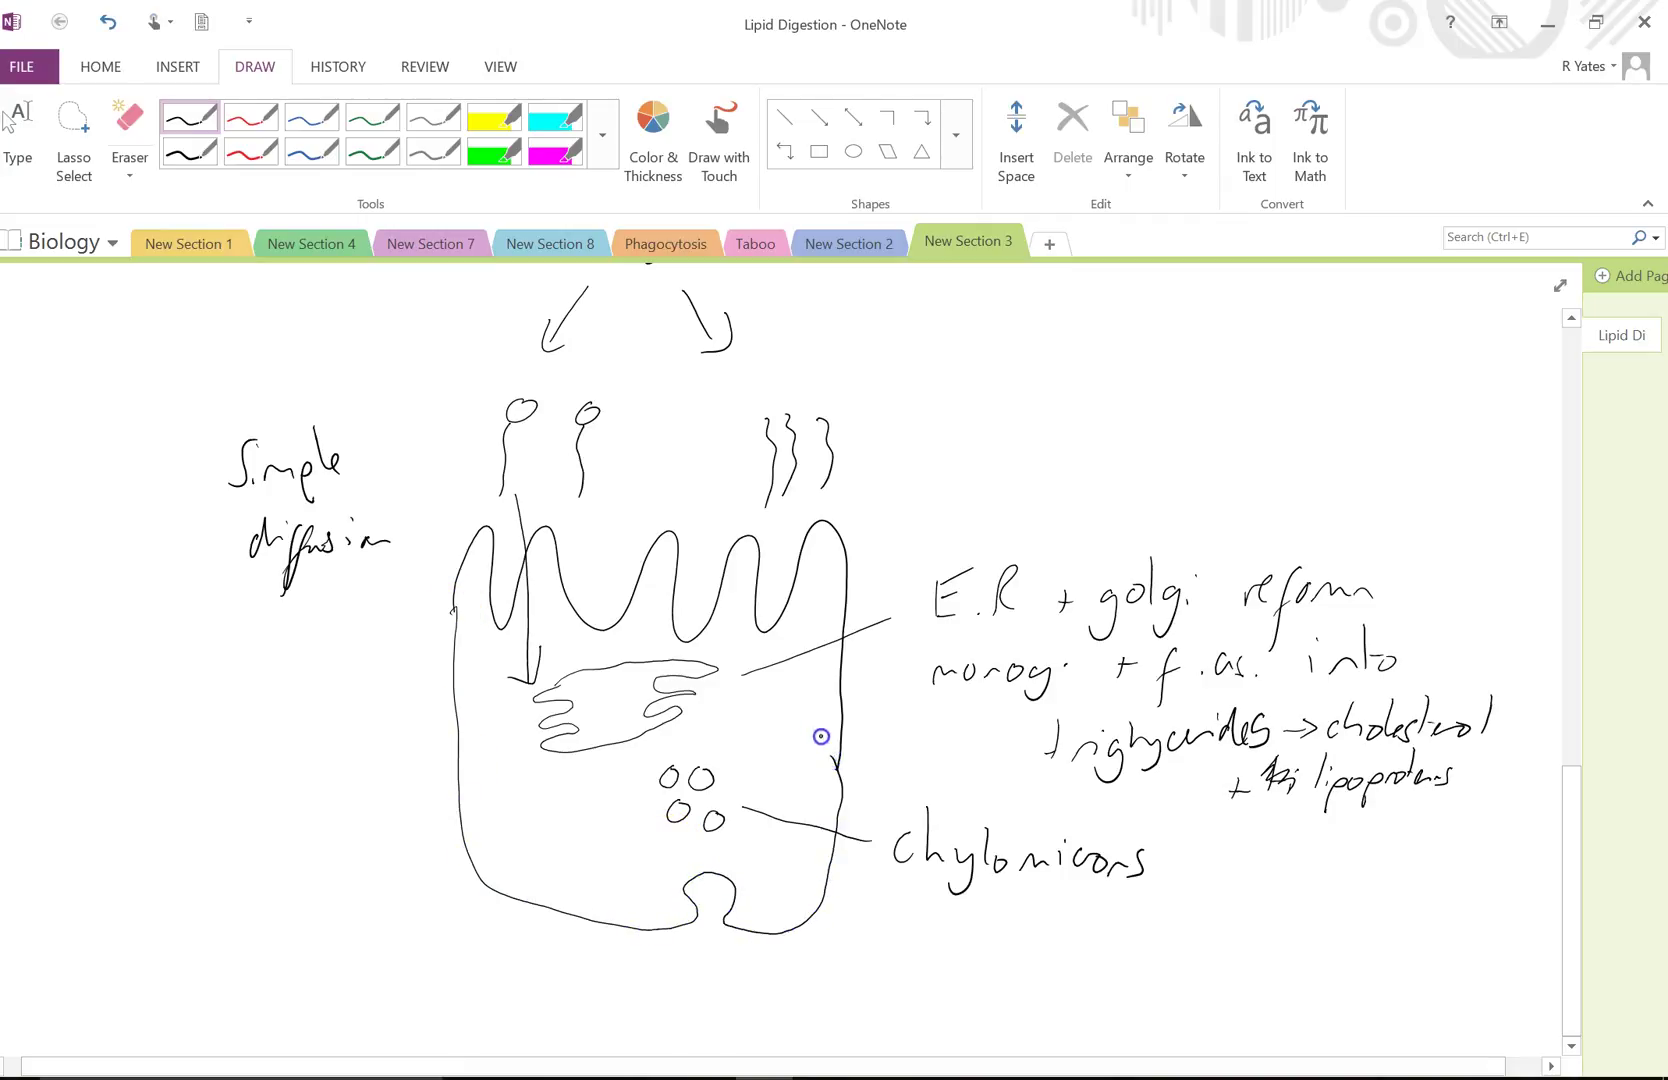
pyautogui.moveTo(748, 888)
pyautogui.mouseDown()
pyautogui.moveTo(828, 923)
pyautogui.moveTo(905, 901)
pyautogui.moveTo(940, 915)
pyautogui.moveTo(979, 893)
pyautogui.moveTo(1000, 925)
pyautogui.moveTo(1062, 902)
pyautogui.mouseUp()
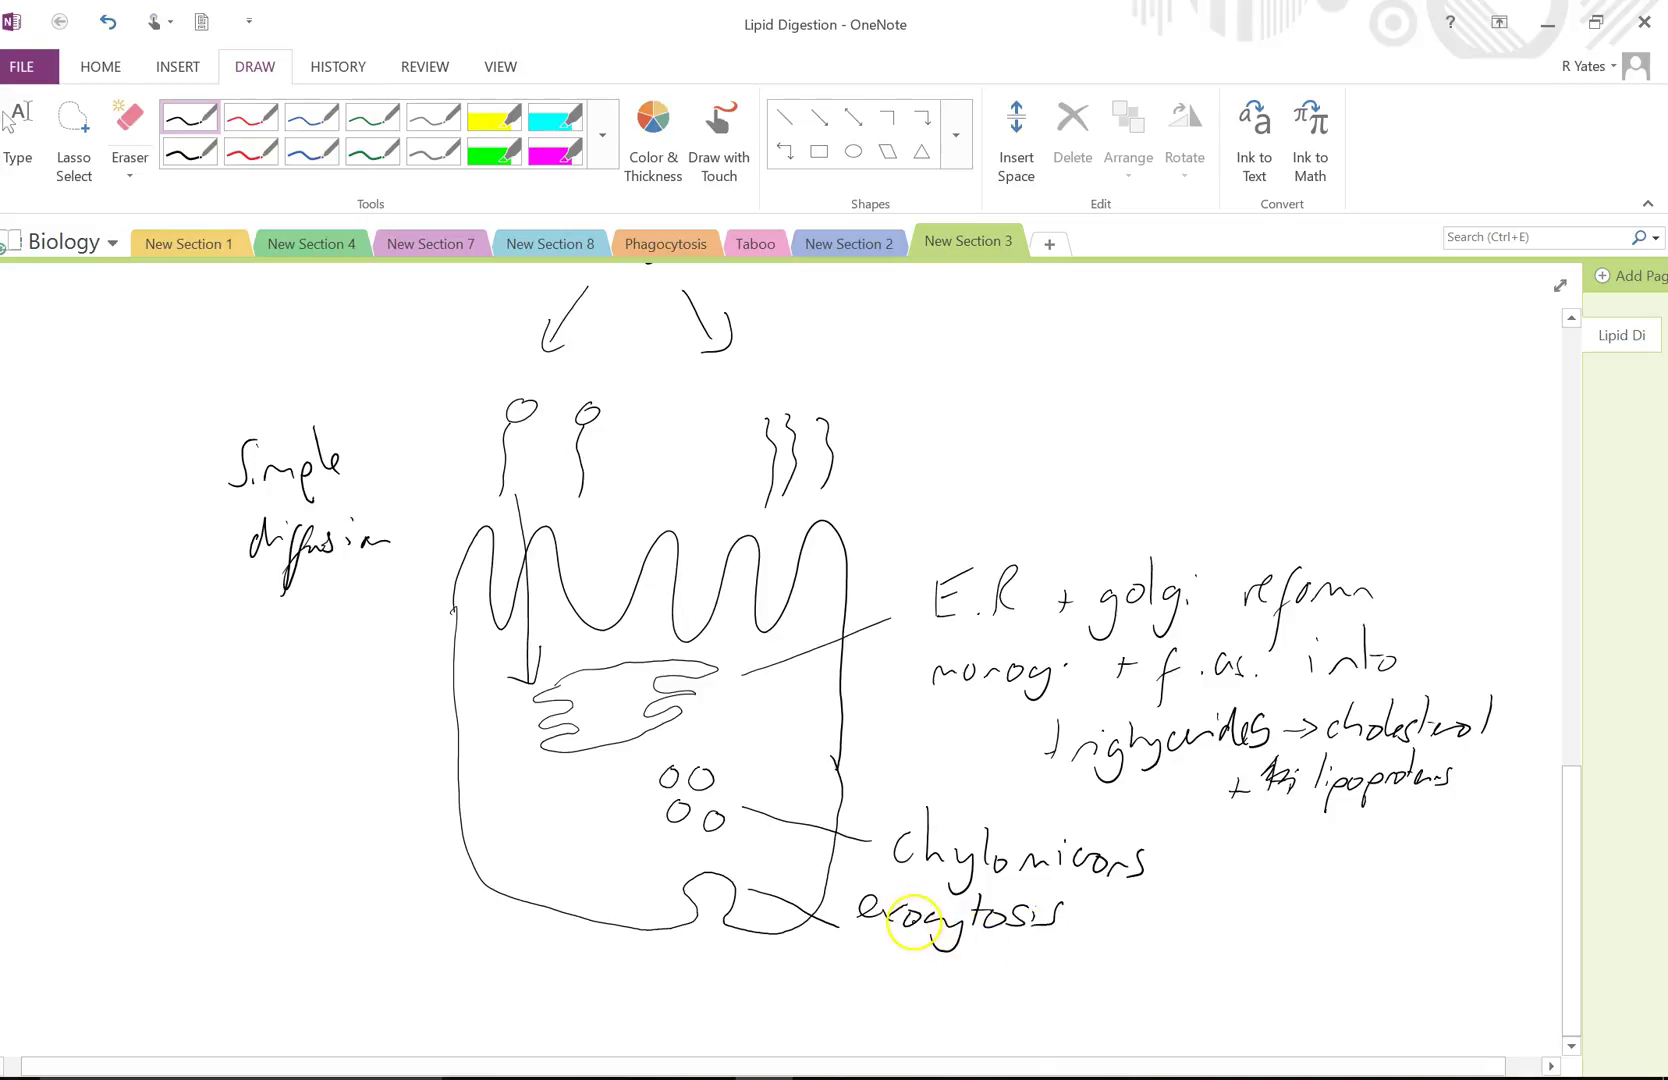
pyautogui.moveTo(712, 879)
pyautogui.mouseDown()
pyautogui.moveTo(696, 886)
pyautogui.moveTo(724, 888)
pyautogui.moveTo(712, 878)
pyautogui.mouseUp()
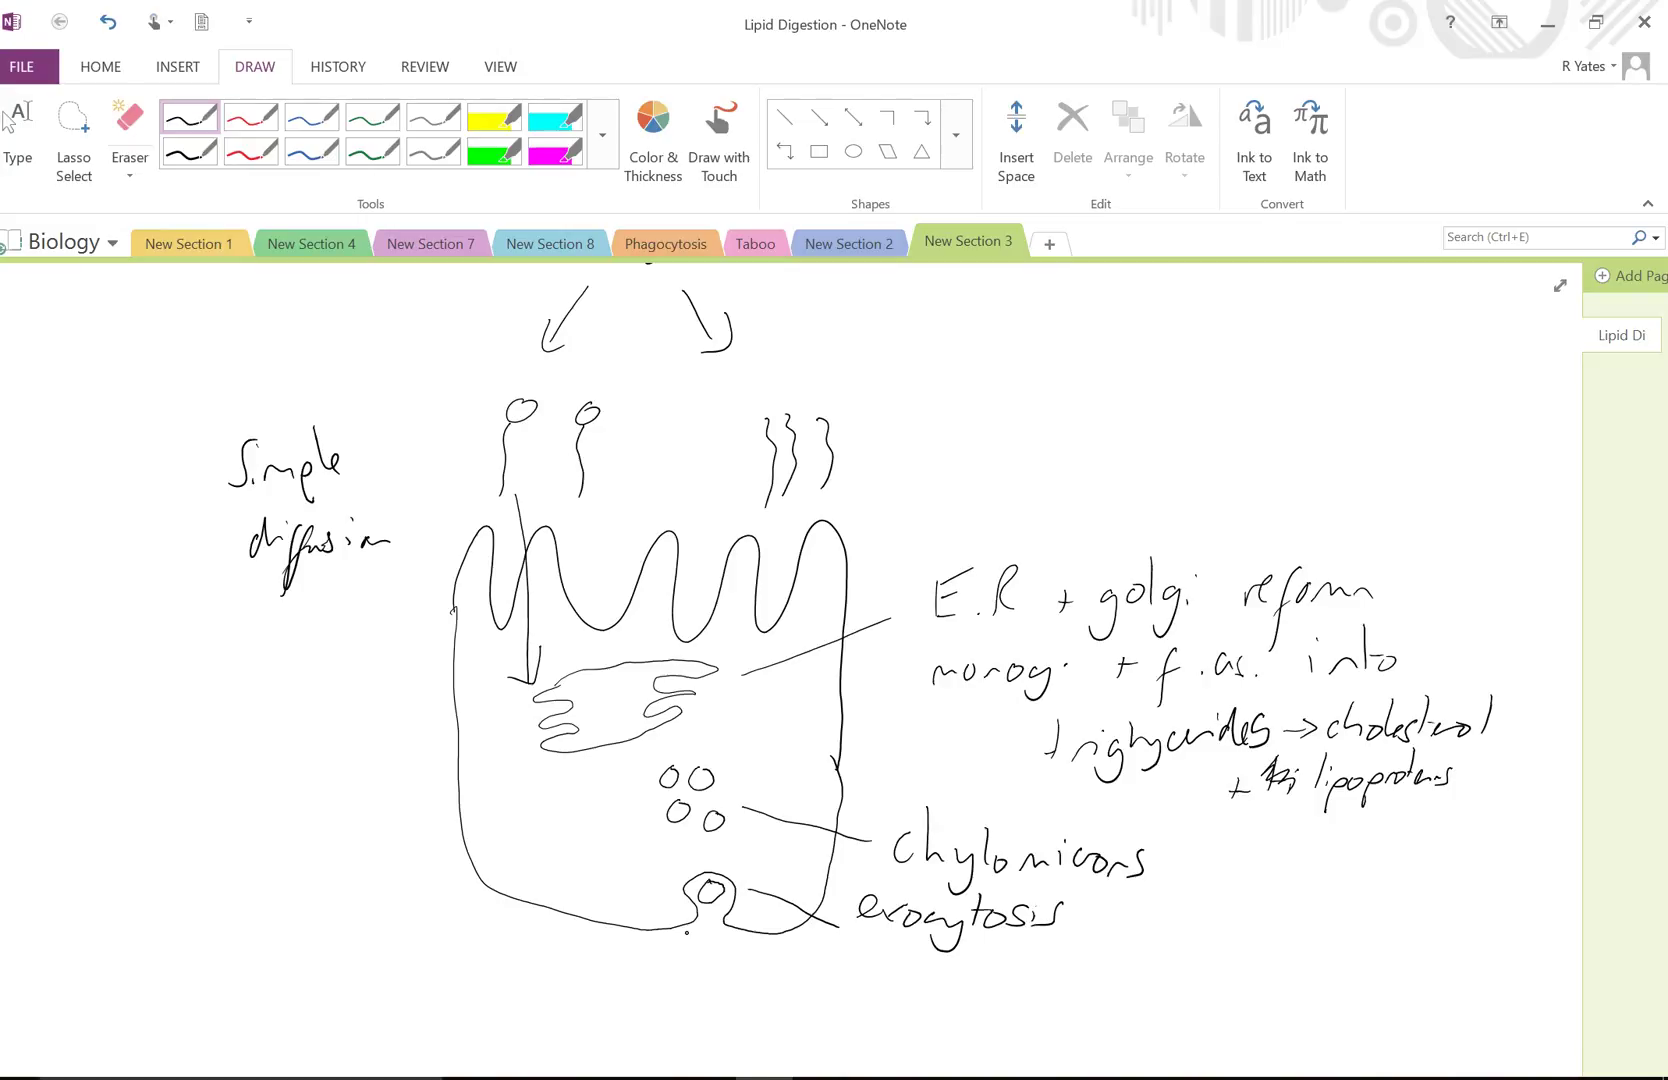
# Step: Draw the lymphatic vessel walls and an exocytosis arrow from the vesicle into it
pyautogui.moveTo(472, 912); pyautogui.dragTo(866, 961)
pyautogui.moveTo(463, 966); pyautogui.dragTo(848, 1005)
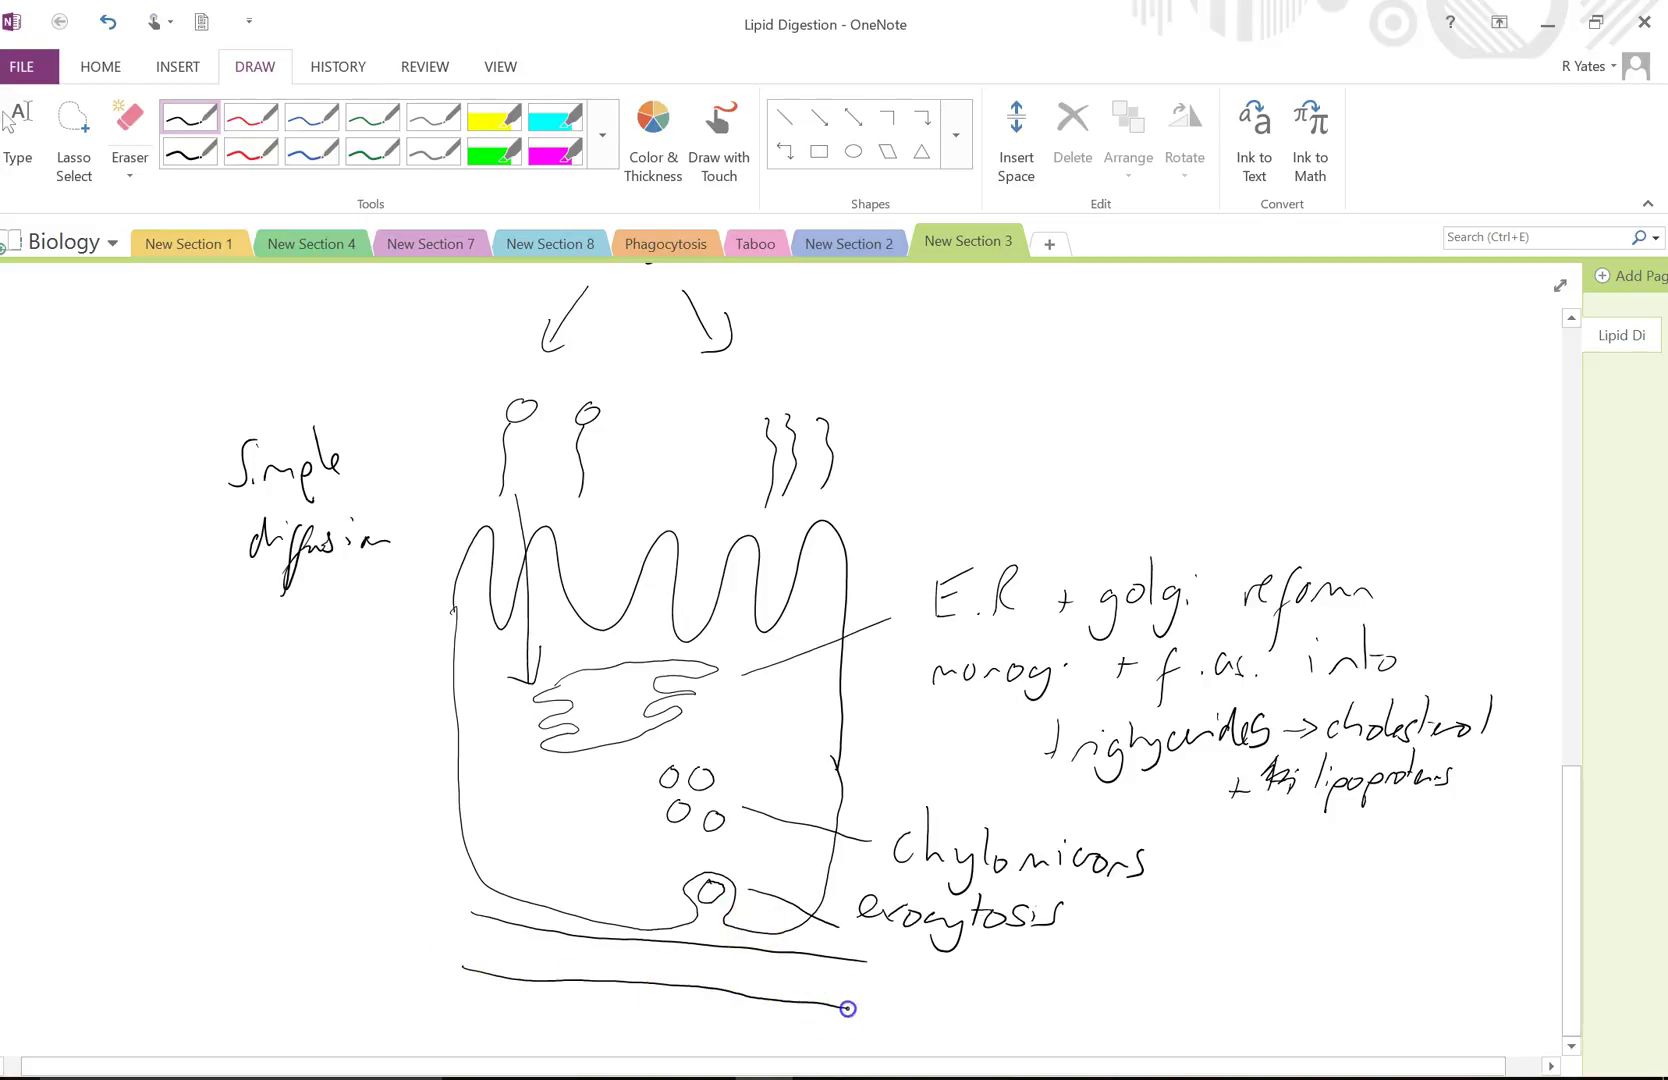
pyautogui.moveTo(710, 884)
pyautogui.mouseDown()
pyautogui.moveTo(710, 958)
pyautogui.moveTo(724, 950)
pyautogui.mouseUp()
# Step: Label the vessel 'lymphatic vessel to bloodstream' and mark the lacteals below
pyautogui.moveTo(880, 976)
pyautogui.mouseDown()
pyautogui.moveTo(899, 1012)
pyautogui.moveTo(1036, 979)
pyautogui.moveTo(1046, 993)
pyautogui.mouseUp()
pyautogui.moveTo(1059, 979)
pyautogui.mouseDown()
pyautogui.moveTo(1058, 993)
pyautogui.moveTo(1234, 985)
pyautogui.mouseUp()
pyautogui.moveTo(1258, 968); pyautogui.dragTo(1455, 970)
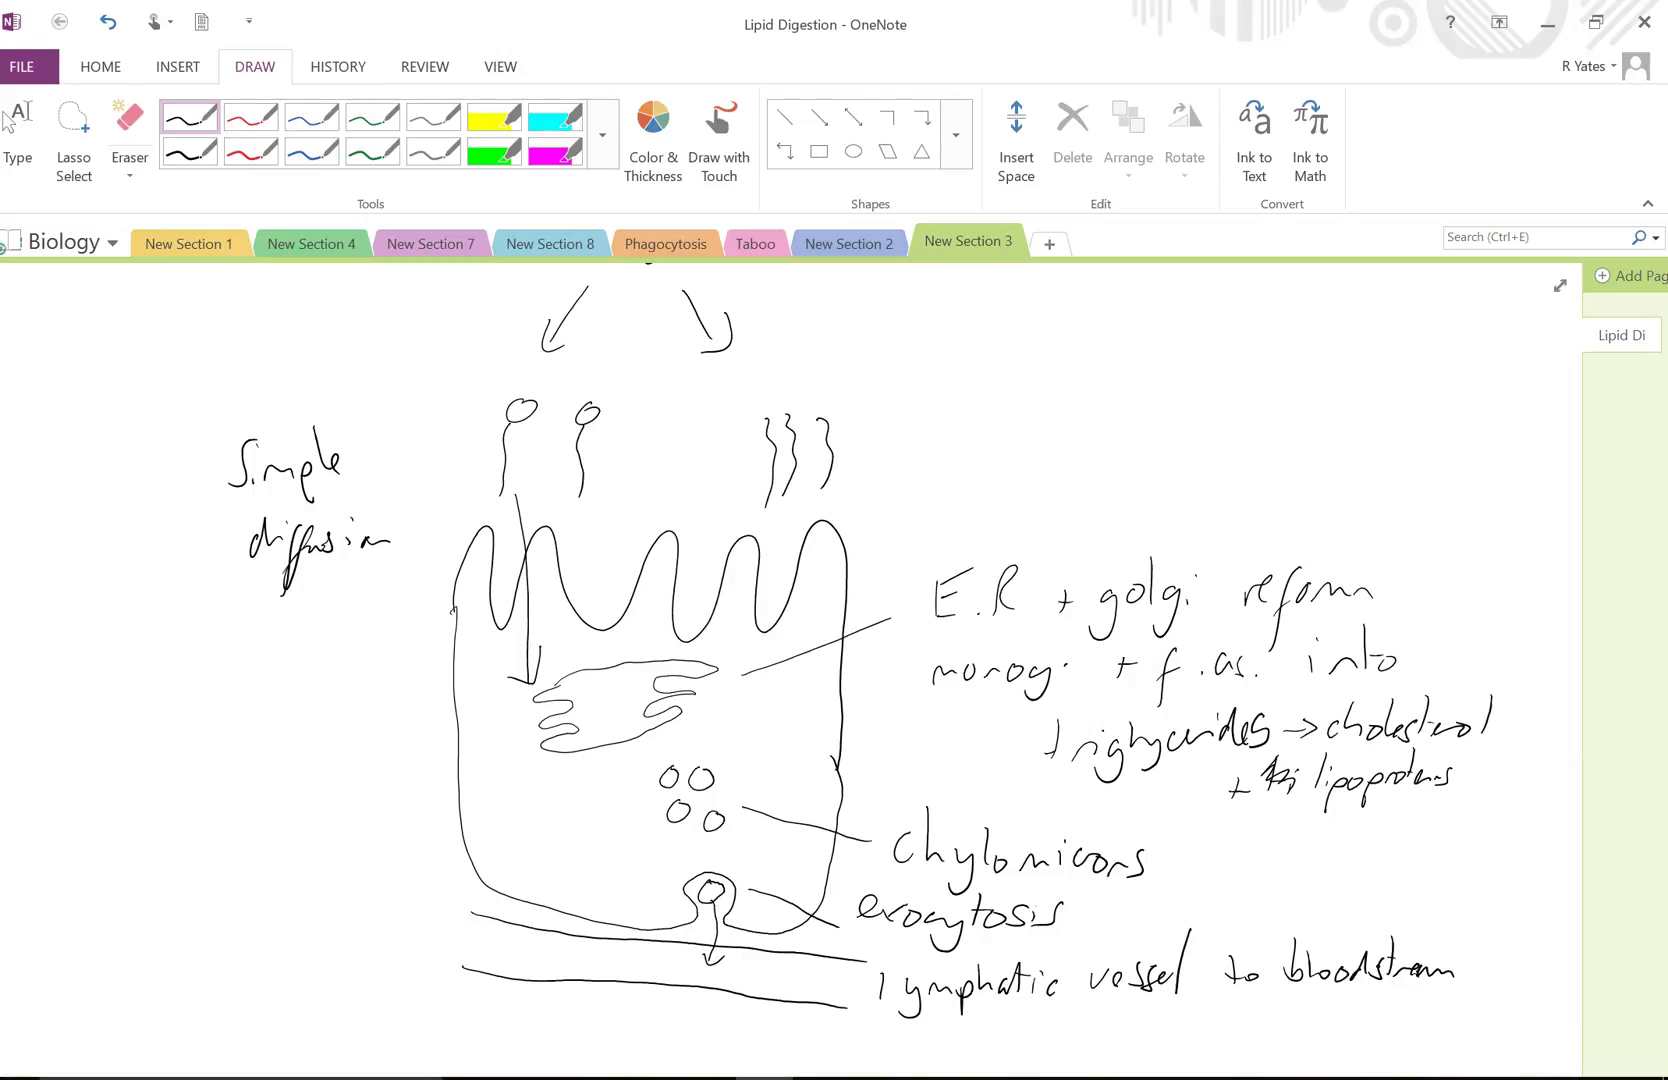
pyautogui.moveTo(604, 960)
pyautogui.mouseDown()
pyautogui.moveTo(582, 1020)
pyautogui.moveTo(675, 1010)
pyautogui.mouseUp()
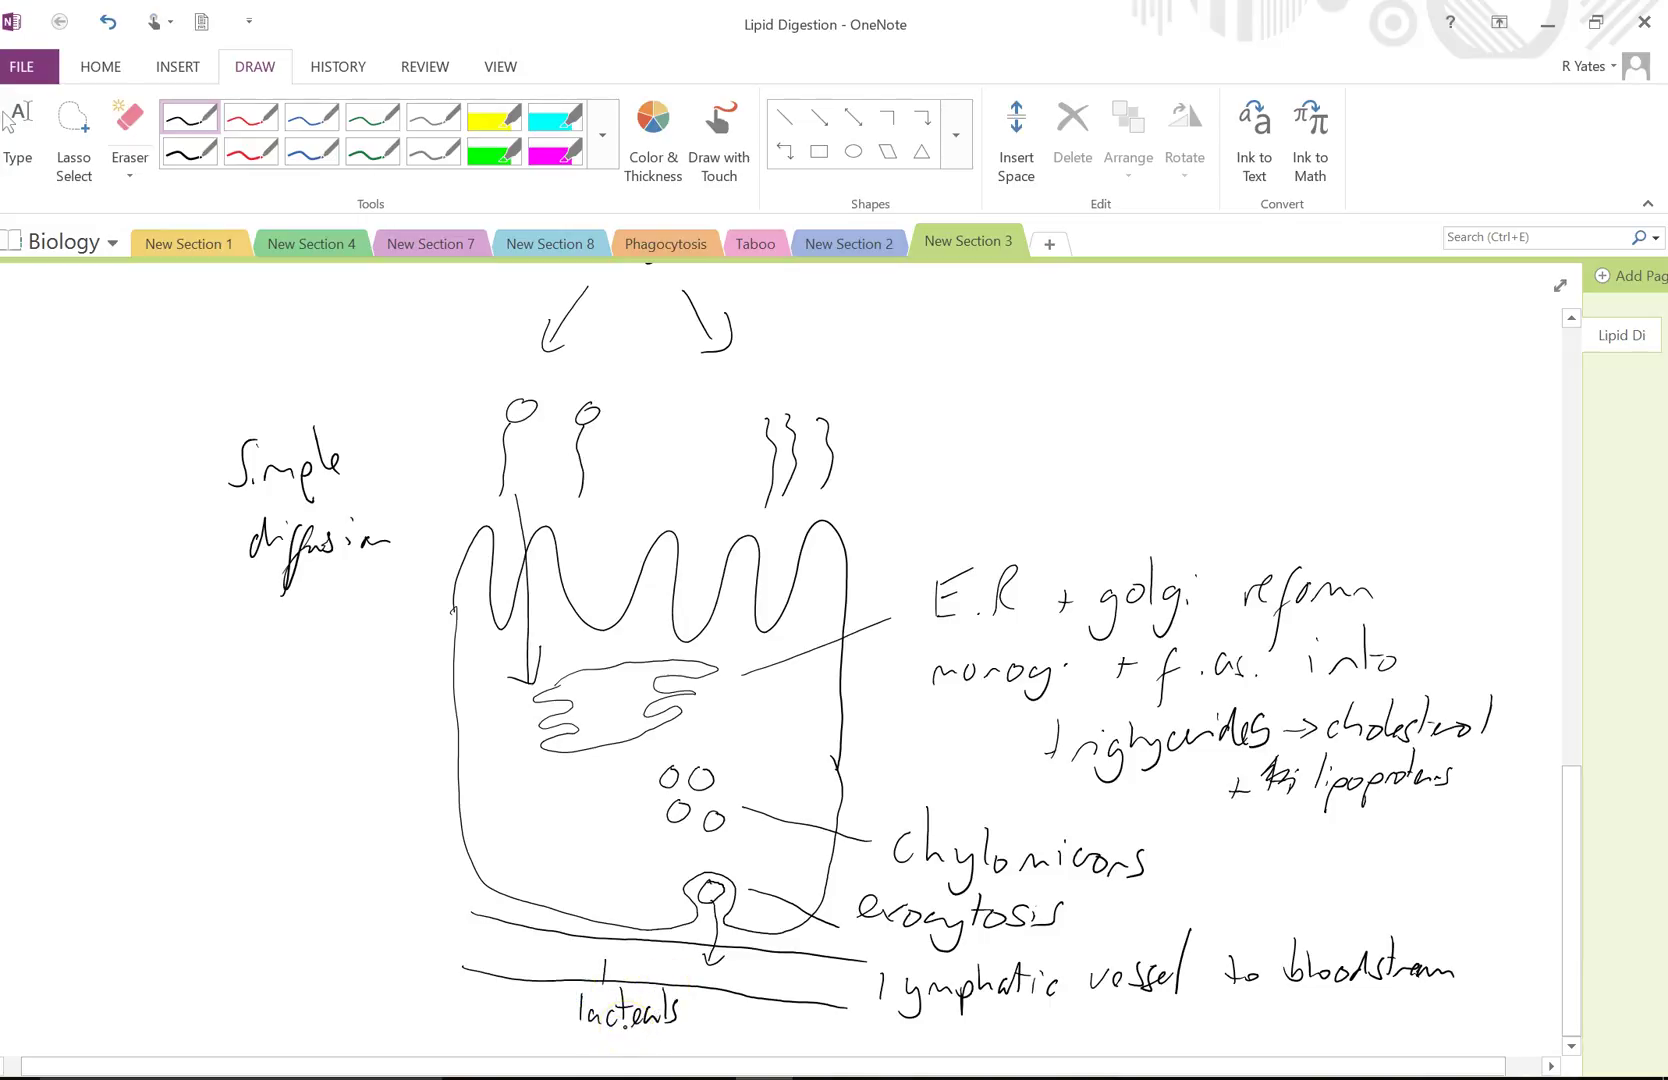